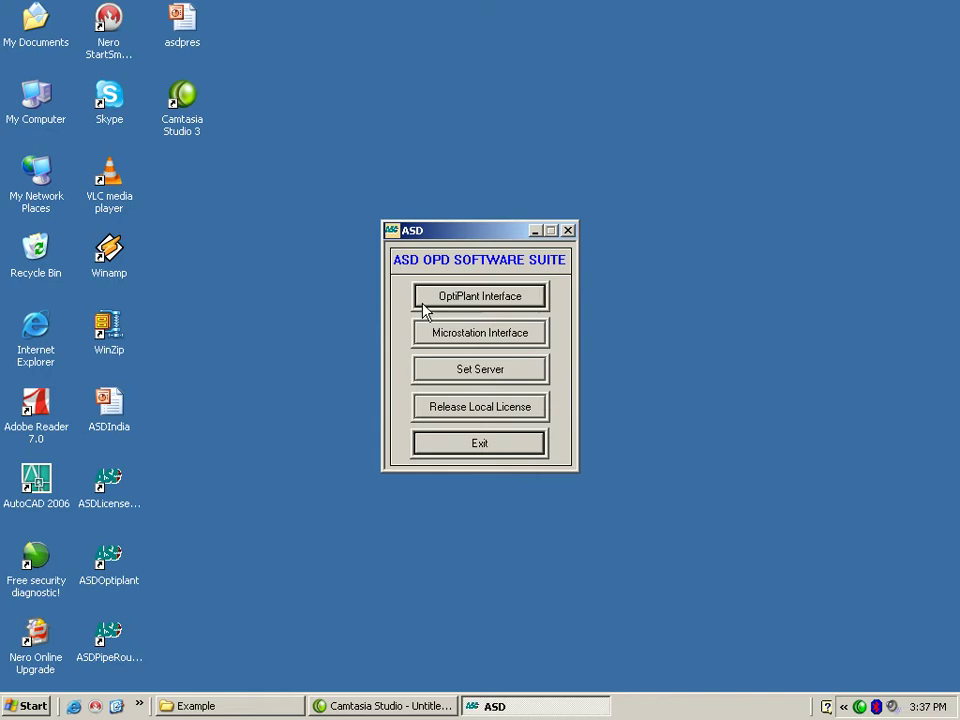
Launch the OptiPlant Interface from the ASD launcher
click(423, 304)
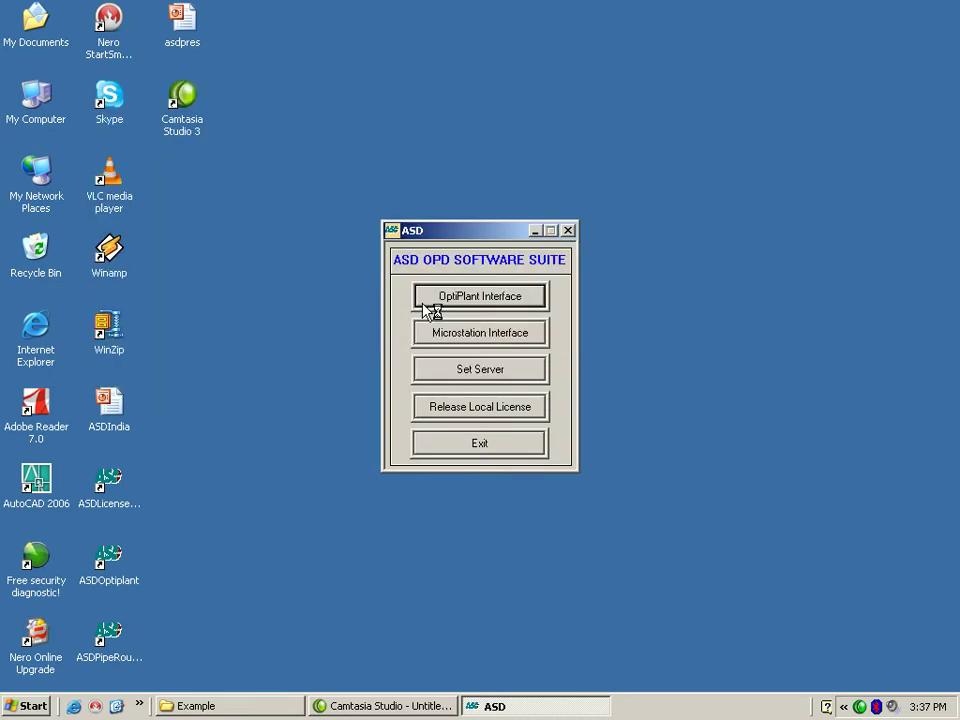
Create a new plant file named Plant in the C:\Example folder
double_click(352, 289)
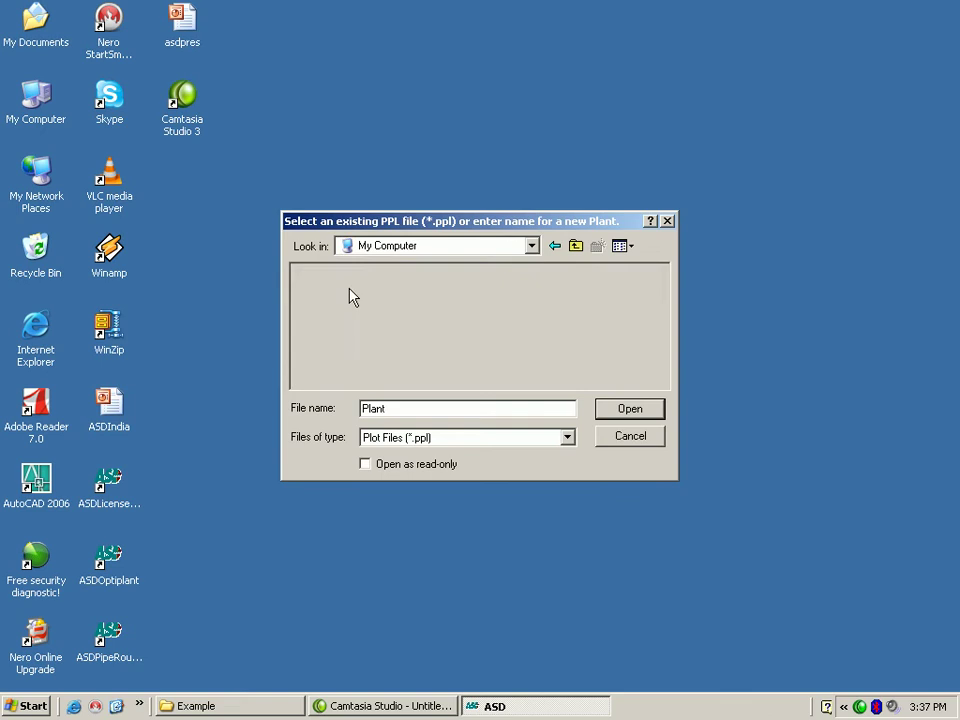
click(352, 278)
double_click(350, 279)
double_click(316, 305)
drag(391, 408, 361, 408)
click(621, 409)
Name the plant exam with building ple1, keep feet and 200-ft extents, and accept
text(exam)
key(Tab)
text(pl)
key(Tab)
click(506, 301)
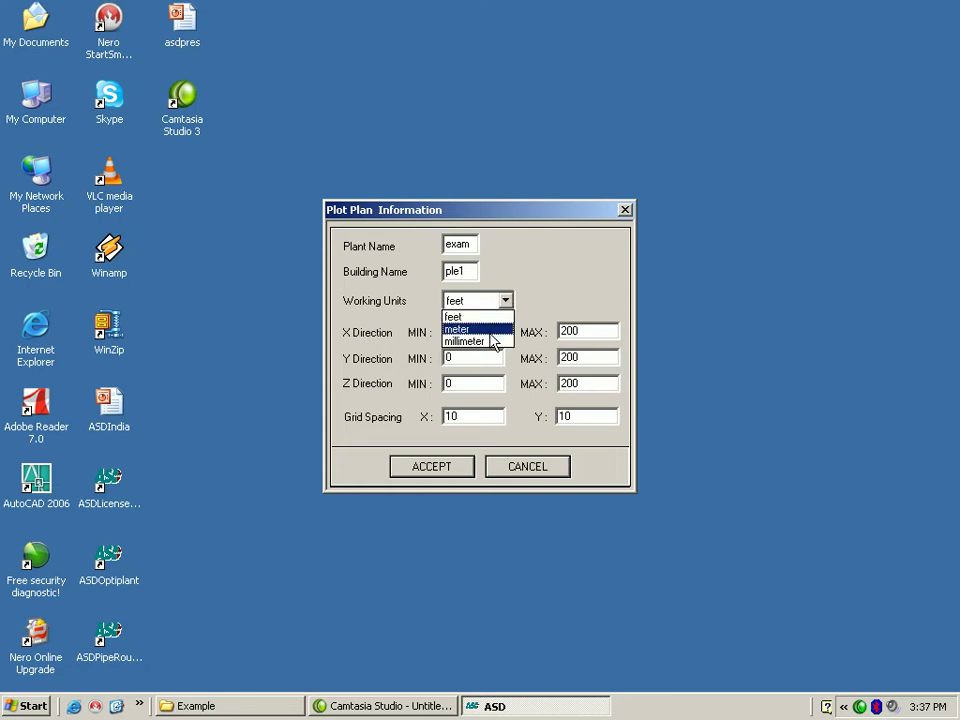
click(490, 318)
drag(591, 330, 550, 358)
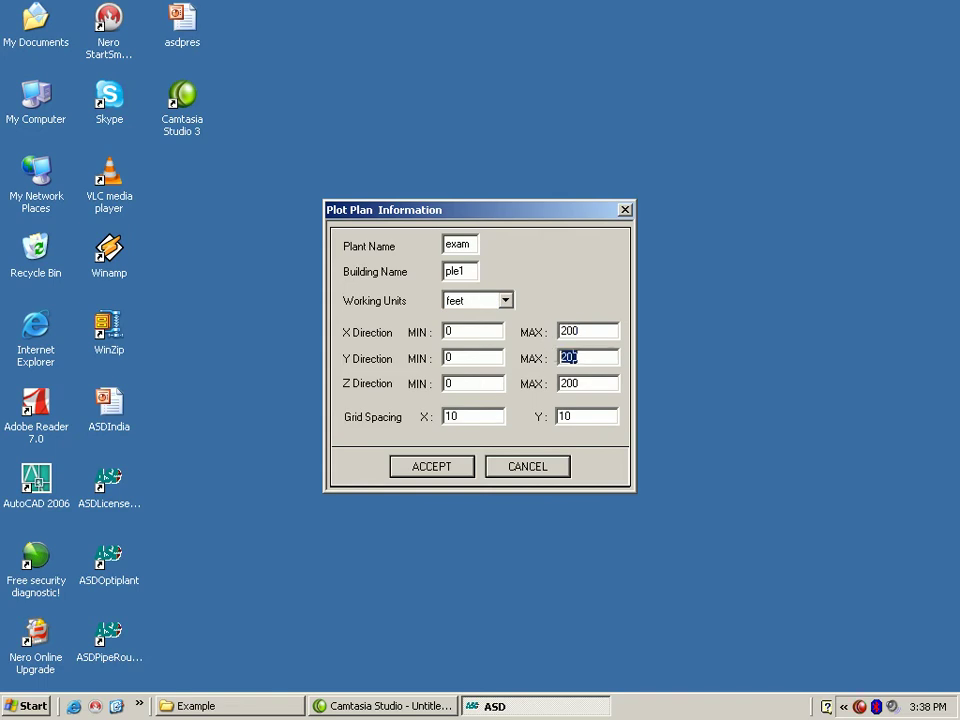
click(458, 467)
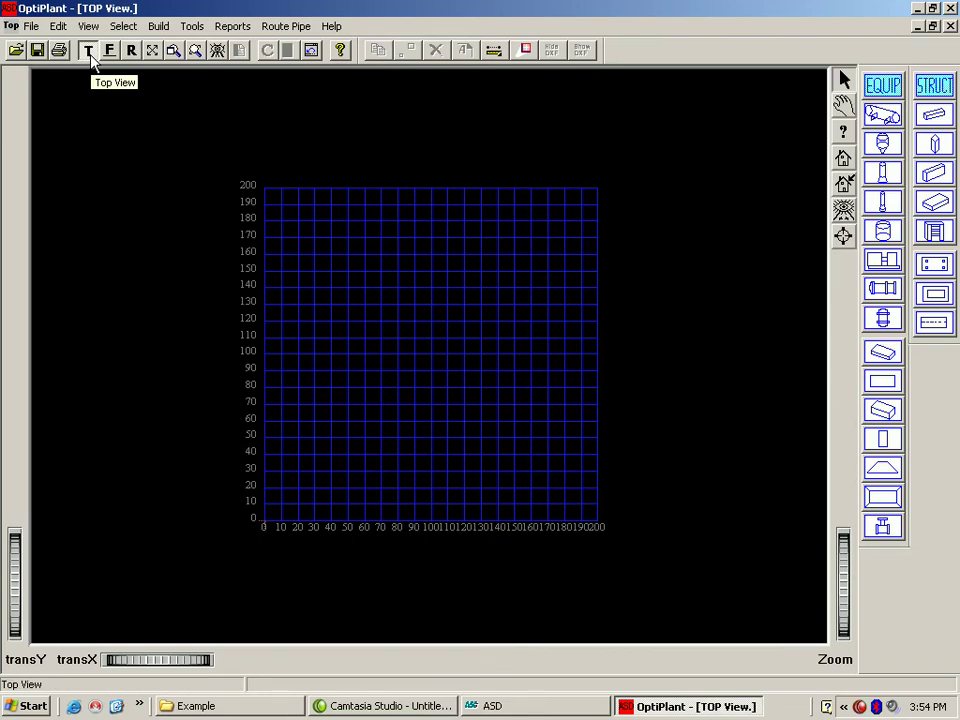
In top view, place an H-type pipe-rack frame on the plan grid
click(89, 52)
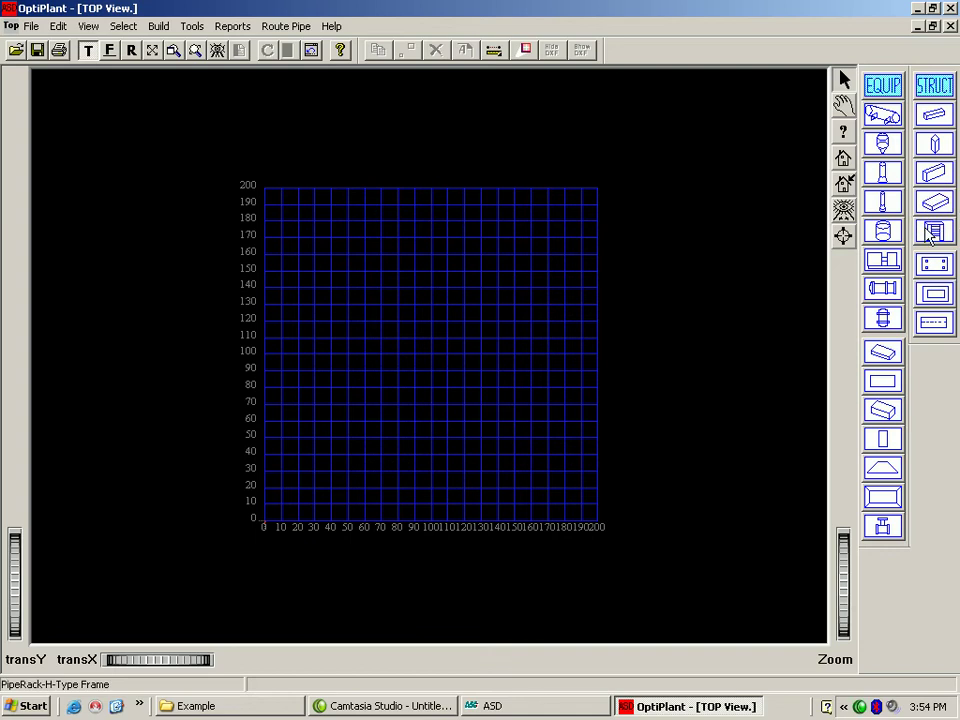
click(924, 232)
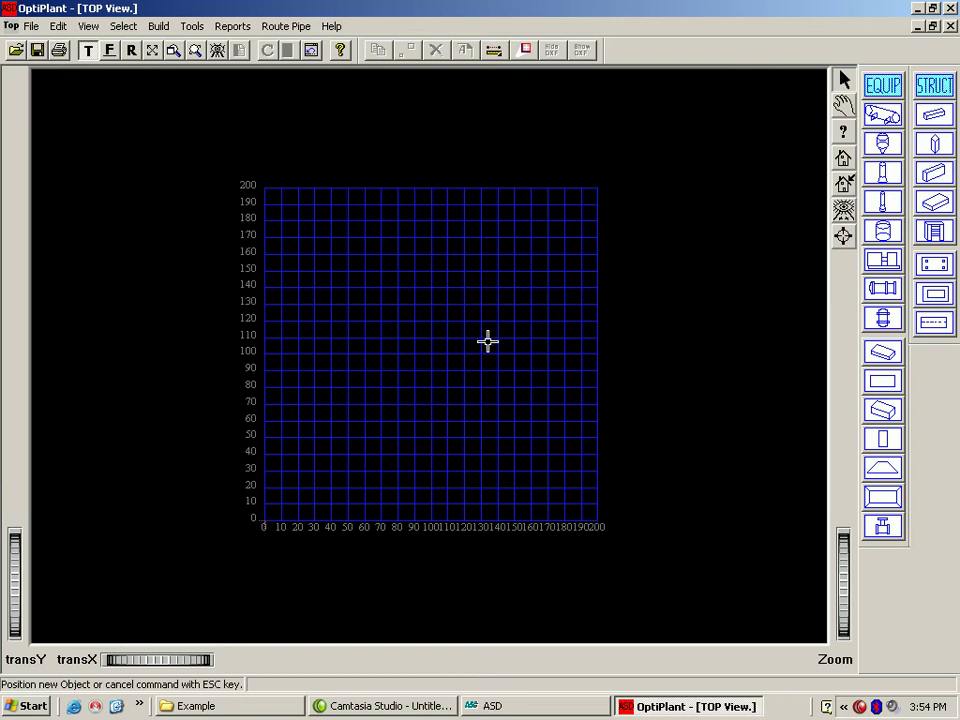
click(423, 367)
Give rack RAK1 auto update, 24-ft column spacing, and 8 frames uniformly spaced 24 ft
text(RAK1)
click(326, 103)
double_click(805, 147)
text(24)
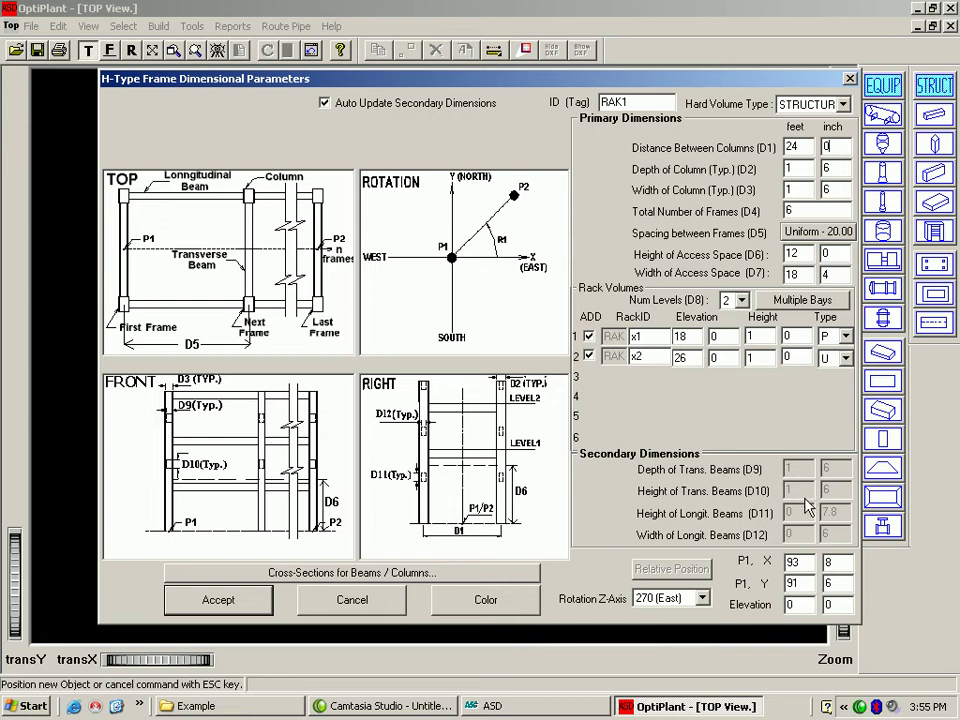
double_click(791, 210)
text(8)
click(790, 230)
double_click(504, 229)
text(24)
click(440, 495)
Set RAK1's start point P1 to X 12'6" and Y 60'0"
double_click(797, 562)
text(12)
double_click(797, 583)
text(6)
key(Tab)
click(703, 598)
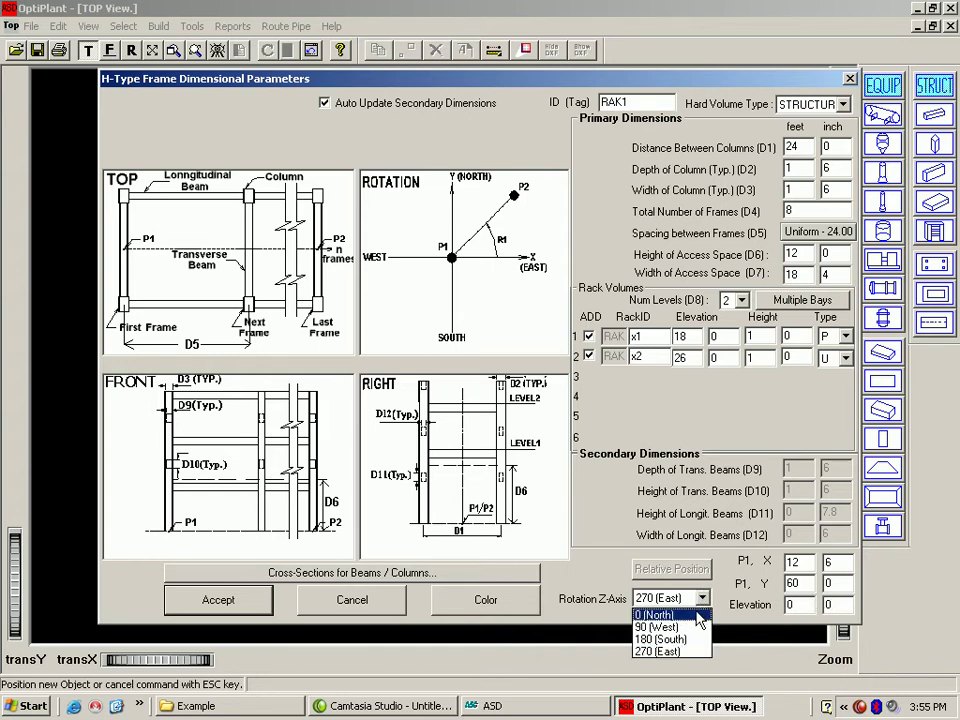
Keep 270 (East) rotation and define two rack levels, IDs P1 and U1, first level type P
click(694, 652)
click(740, 300)
click(737, 367)
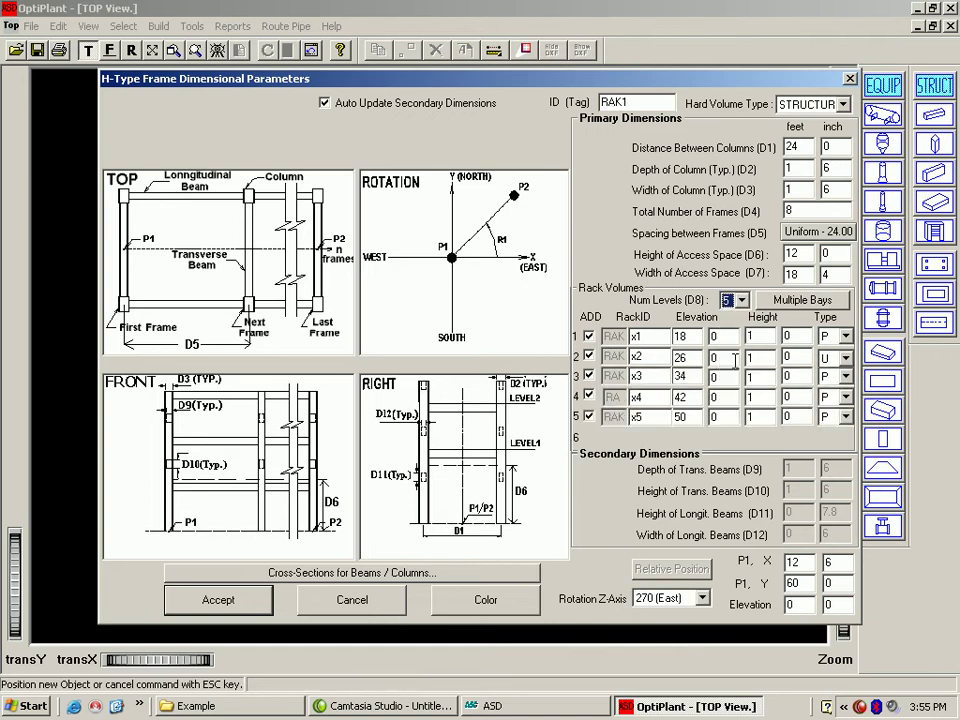
click(689, 338)
key(BackSpace)
click(845, 337)
click(842, 354)
click(741, 300)
click(727, 333)
text(P1)
click(636, 356)
text(U1)
Review the beam and column cross-sections and confirm the rack colour
click(477, 577)
click(510, 432)
click(480, 608)
click(414, 478)
Accept rack RAK1 and inspect it in the free 3-D view
click(270, 599)
click(151, 53)
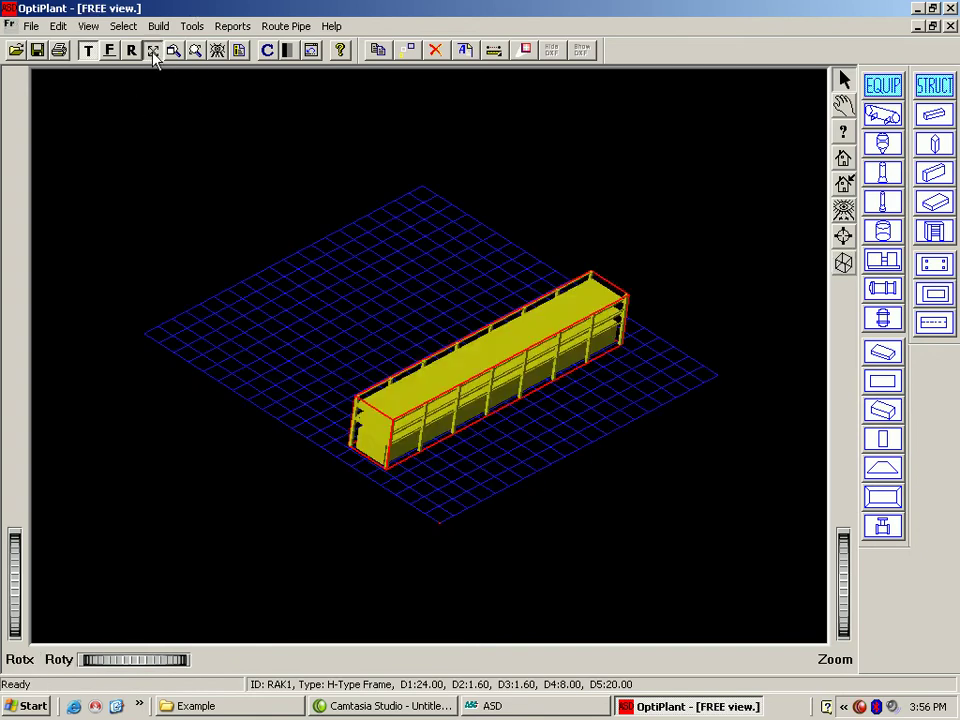
right_click(402, 388)
click(381, 344)
In the right elevation view, hide then reshow access spaces, and return to top view
click(130, 52)
click(88, 26)
mouse_move(122, 165)
click(238, 190)
click(88, 26)
mouse_move(172, 166)
click(220, 190)
click(88, 50)
Place a pump below the rack with ID P-102A and set its P1 X coordinate
click(882, 289)
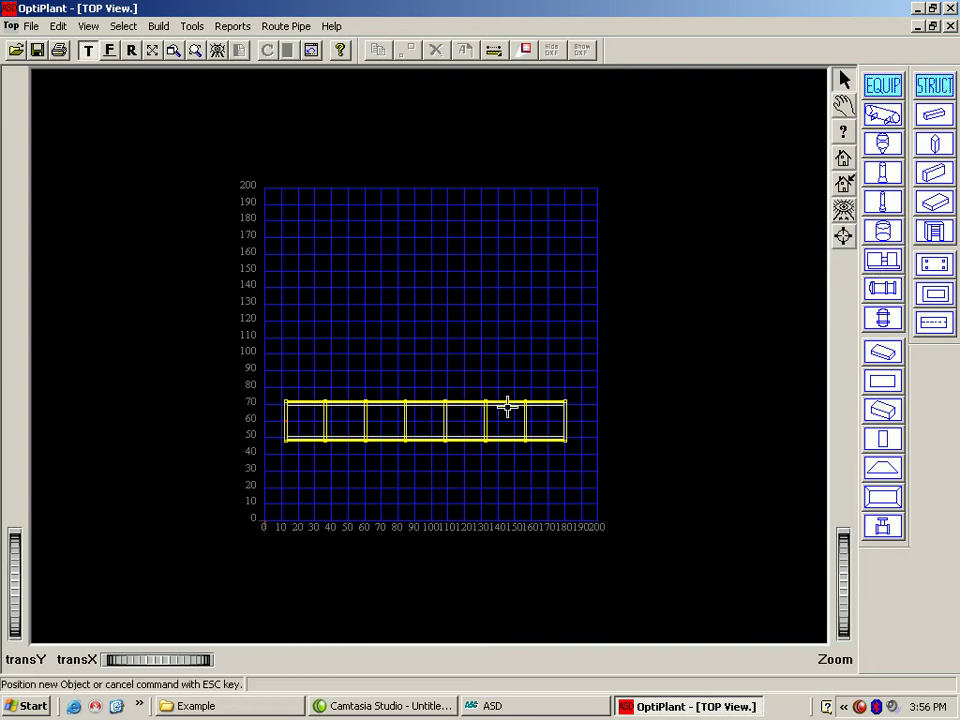
click(383, 473)
text(P)
double_click(800, 525)
text(70)
key(Tab)
Colour the pump orange, rotate it to 270 (East), and accept it
click(566, 576)
click(424, 314)
click(414, 479)
click(692, 530)
click(676, 579)
scroll(692, 542, down, 2)
click(255, 579)
Copy pump P-102A as P-102B offset 12 ft in X, acknowledging the position warning
click(190, 52)
drag(328, 387, 461, 491)
click(377, 49)
text(P-102B)
double_click(590, 348)
text(12)
click(439, 428)
click(441, 378)
mouse_move(843, 625)
mouse_down()
mouse_move(841, 538)
mouse_move(820, 540)
mouse_up()
Place a tower below the pumps with ID TW-105 and a 10-ft diameter
click(891, 198)
click(421, 426)
text(TW-105)
double_click(791, 217)
text(10)
click(808, 242)
Set the tower's P1 to X 75, Y 15 and colour it orange
double_click(803, 530)
text(7)
text(0)
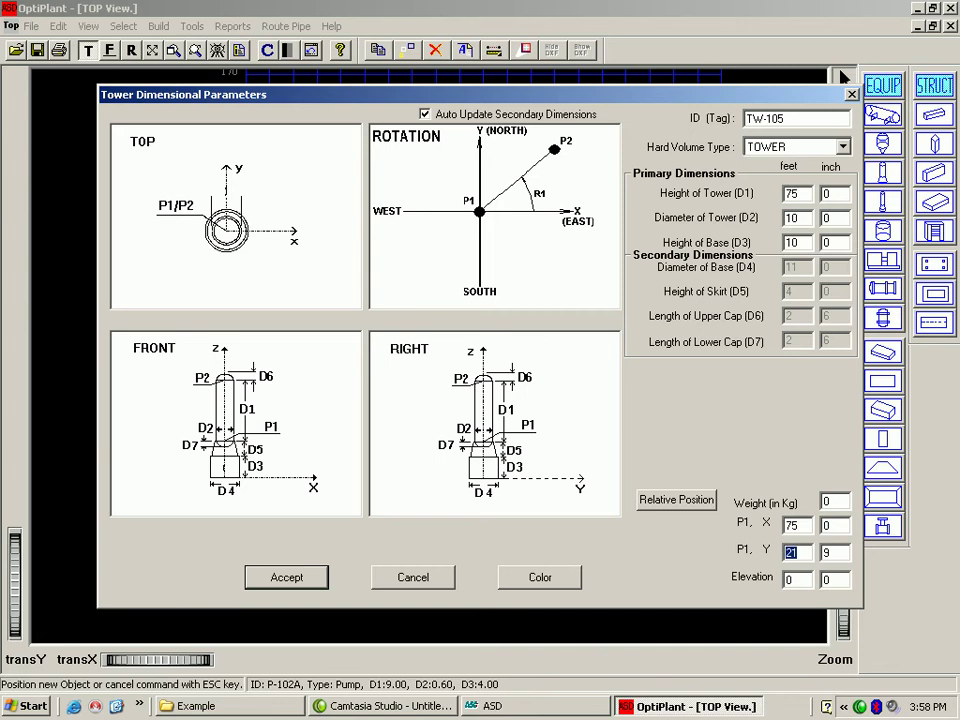
text(1)
key(Tab)
text(0)
click(562, 580)
click(420, 310)
click(408, 479)
Accept TW-105, inspect the shaded 3-D model, return to top view, then bring up the Example folder
click(287, 577)
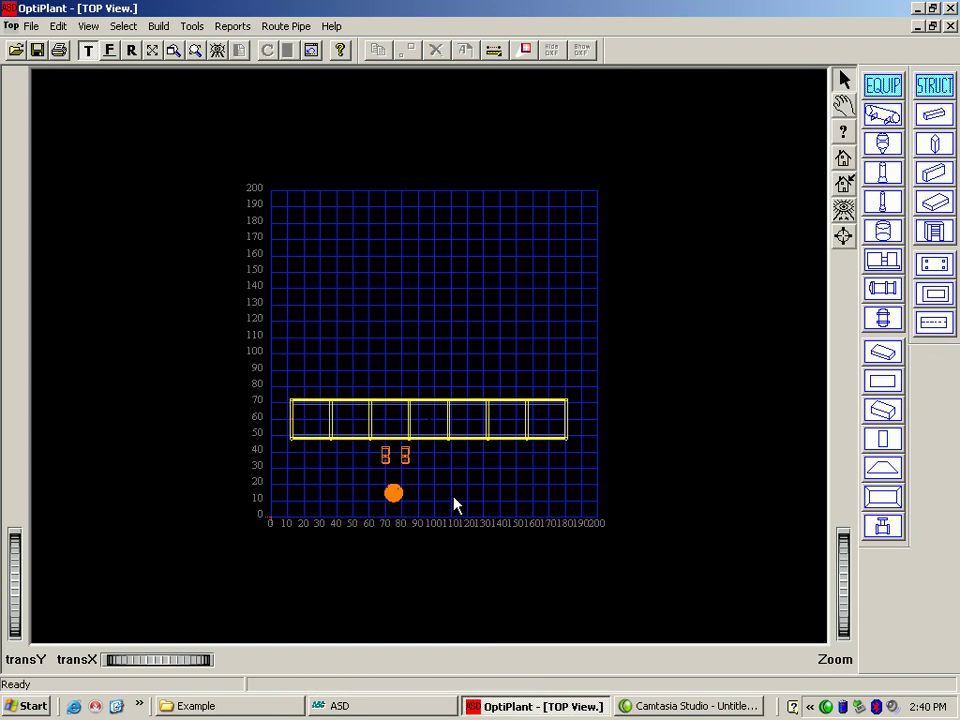
click(152, 50)
right_click(243, 208)
click(342, 238)
drag(302, 392, 221, 375)
drag(846, 638, 840, 597)
click(88, 51)
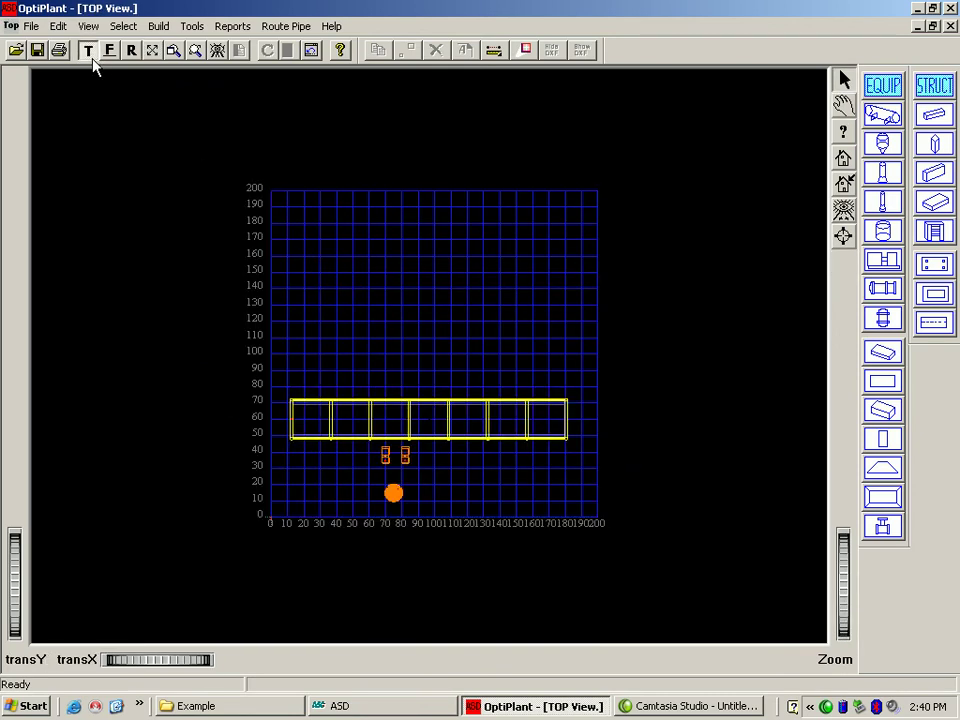
click(257, 710)
Open exam.xls in Excel and review its equipment IDs, types, P1 coordinates, elevations and D1–D5 dimensions
click(245, 218)
double_click(245, 216)
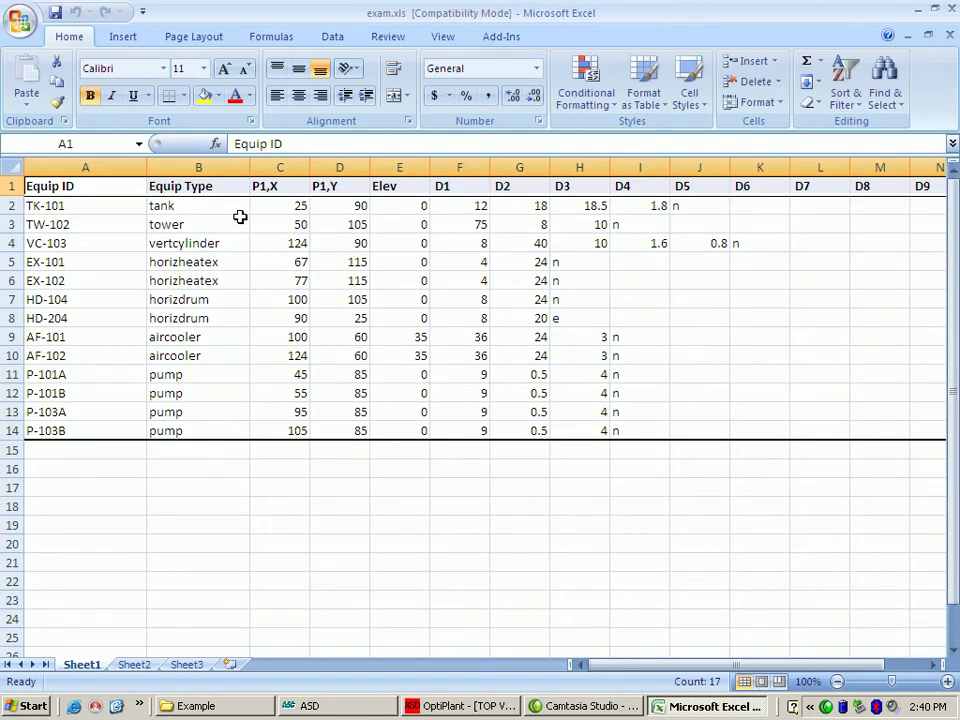
drag(52, 187, 28, 243)
click(162, 187)
drag(162, 187, 161, 240)
click(482, 191)
drag(482, 191, 680, 282)
drag(268, 187, 418, 265)
Close Excel and import the equipment from exam.xls into the OptiPlant model
click(951, 10)
click(519, 707)
click(32, 26)
mouse_move(111, 143)
click(201, 168)
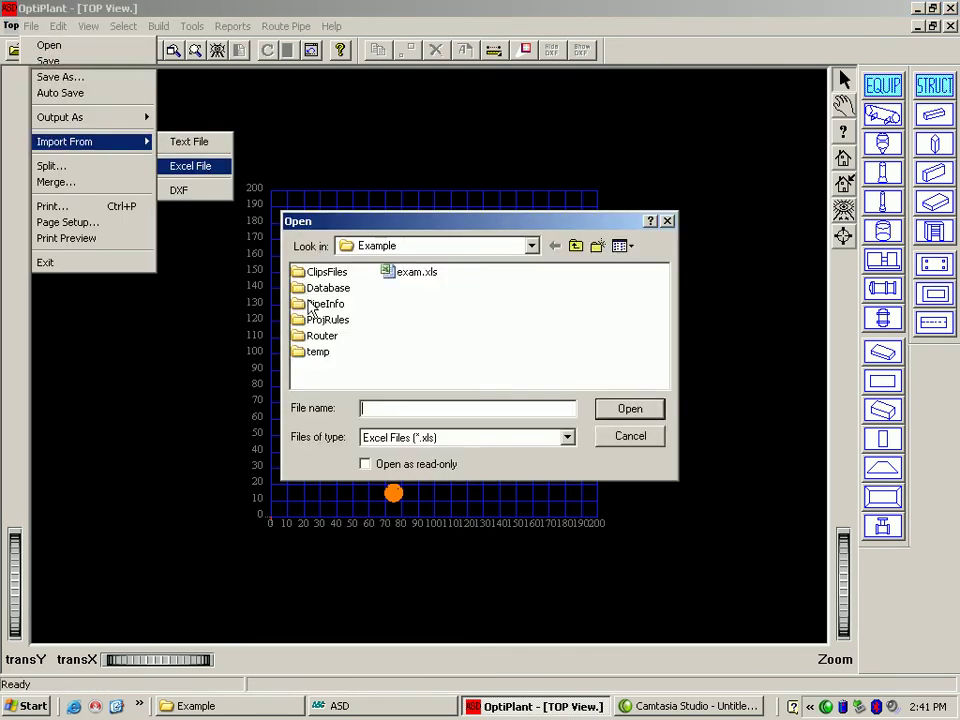
click(409, 275)
click(628, 406)
Switch to the free 3-D view, rotate the plant and zoom into the rack area
click(152, 50)
right_click(324, 223)
click(449, 215)
drag(385, 282, 323, 308)
click(195, 50)
drag(327, 323, 593, 497)
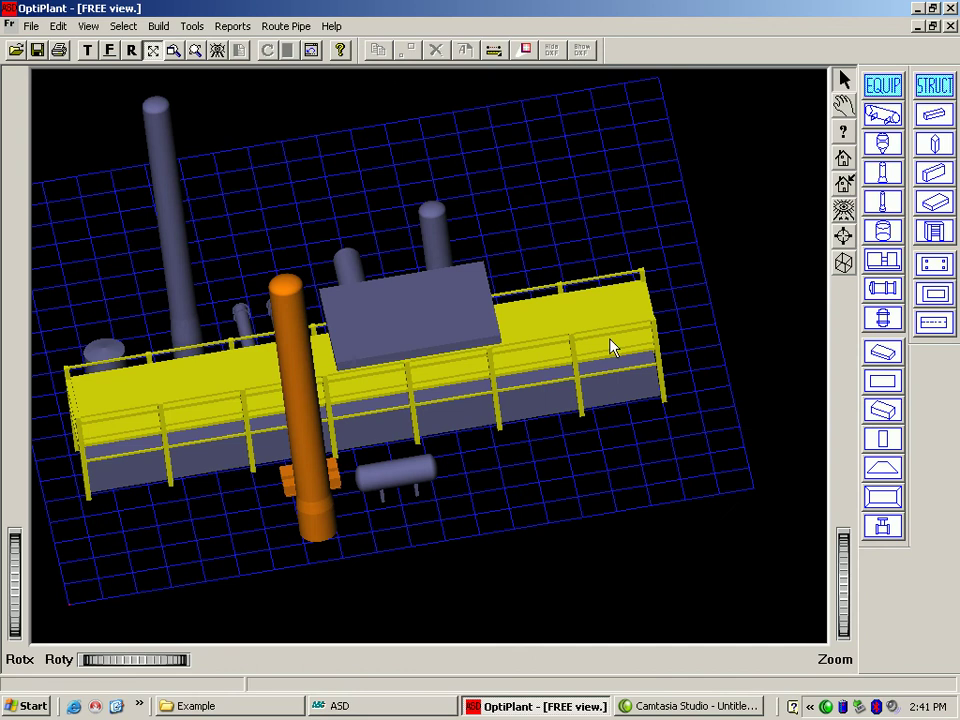
Re-orient the plant by hand, then show it from the front and right side
click(843, 104)
drag(221, 311, 326, 381)
click(109, 50)
click(132, 51)
click(89, 51)
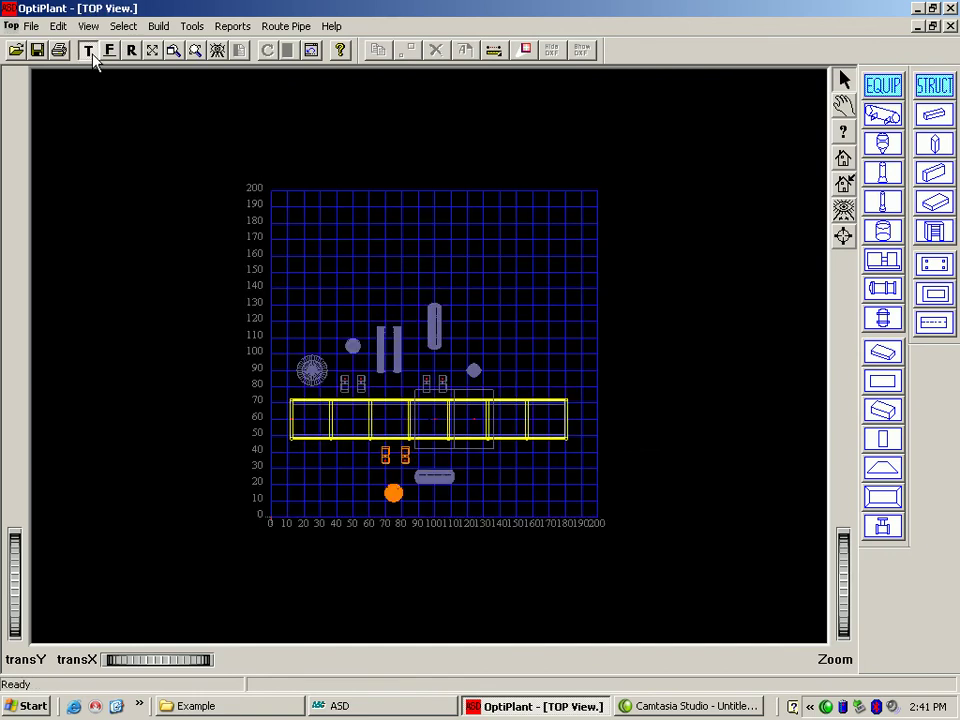
click(31, 26)
mouse_move(90, 120)
mouse_move(145, 143)
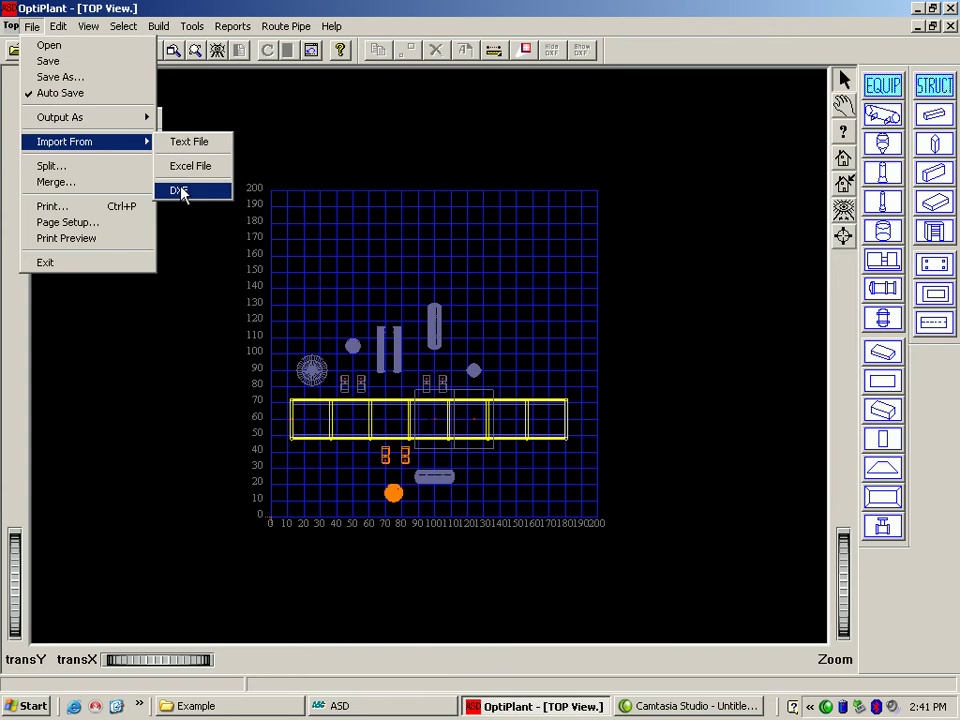
click(309, 176)
click(88, 26)
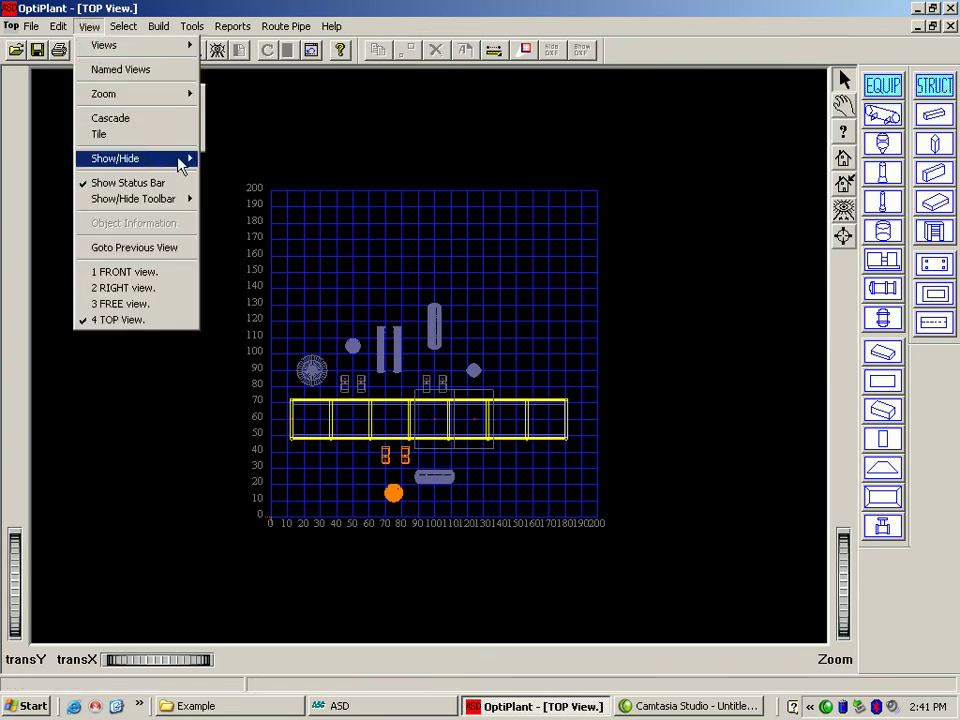
mouse_move(180, 160)
mouse_move(233, 27)
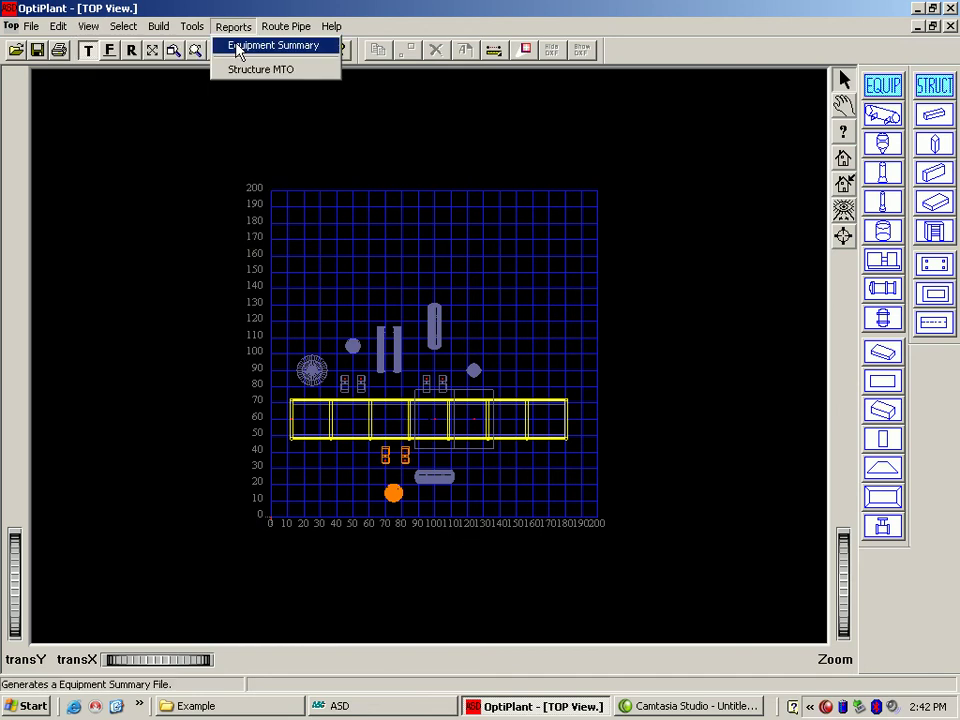
click(32, 26)
Open the example1 line list in the Update/Open Line-list editor
mouse_move(94, 122)
mouse_move(245, 27)
click(843, 612)
drag(843, 612, 845, 605)
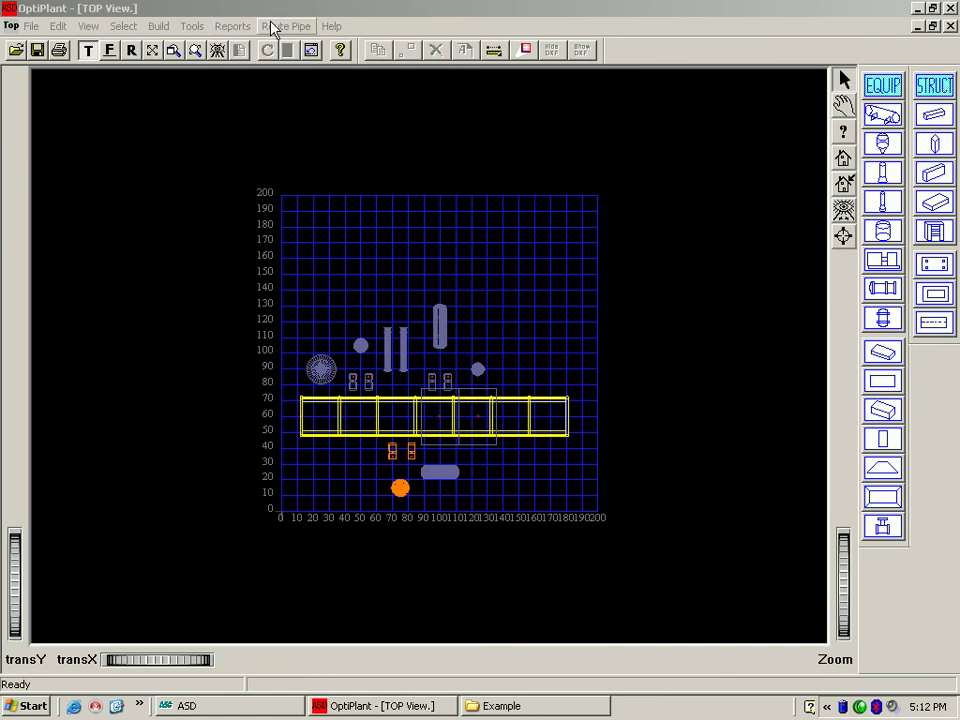
click(275, 27)
mouse_move(347, 62)
click(432, 94)
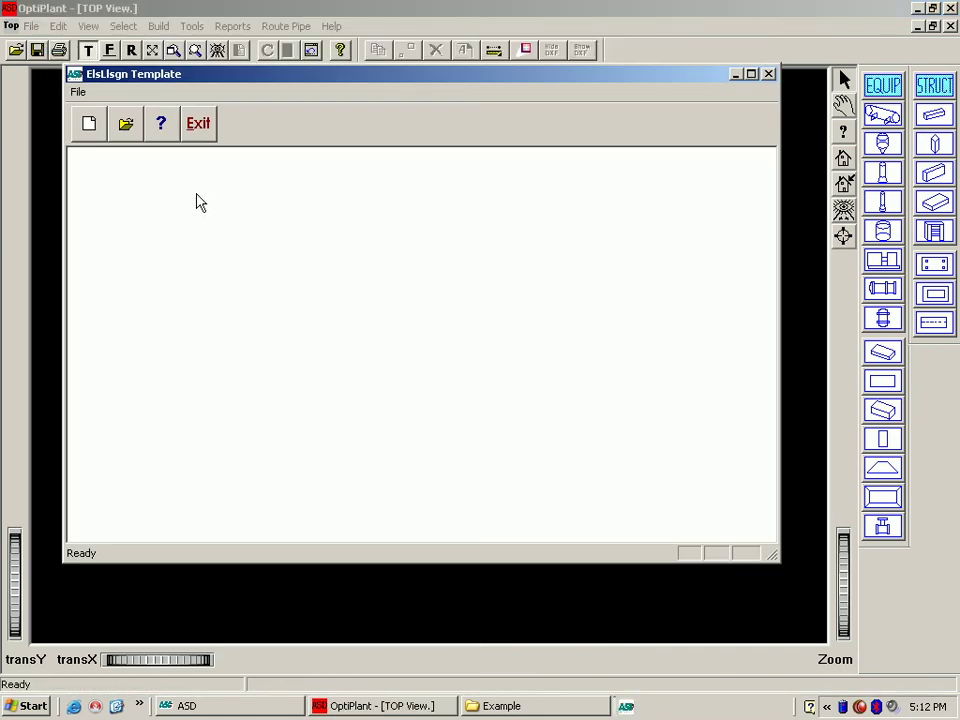
click(125, 123)
double_click(262, 331)
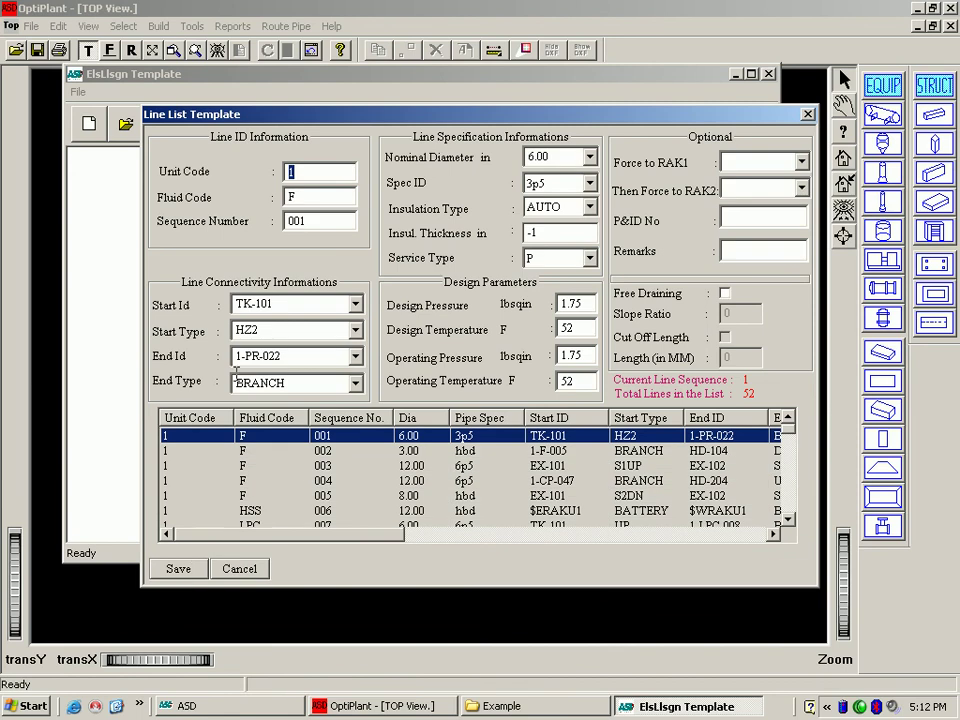
Enter fluid code cw and sequence 050 for a new line, keeping TK-101 as start id
key(Tab)
key(Tab)
text(0)
click(355, 305)
key(Caps_Lock)
click(392, 365)
click(716, 22)
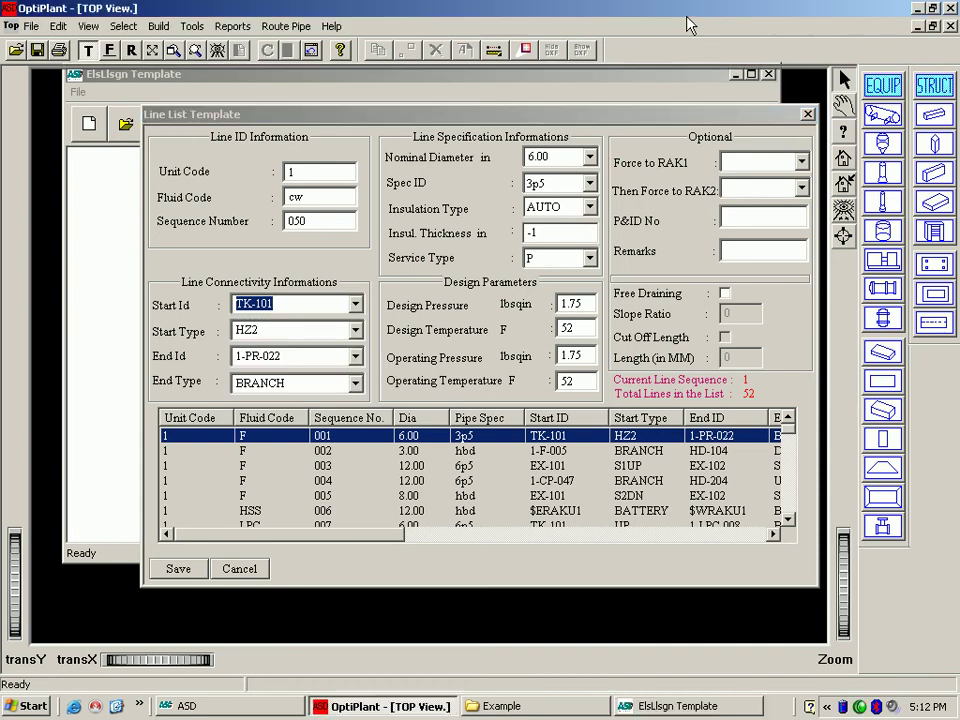
click(290, 26)
Open the rule-based nozzle custom rules for example1 and view the Tower rules
mouse_move(325, 61)
click(433, 133)
click(466, 321)
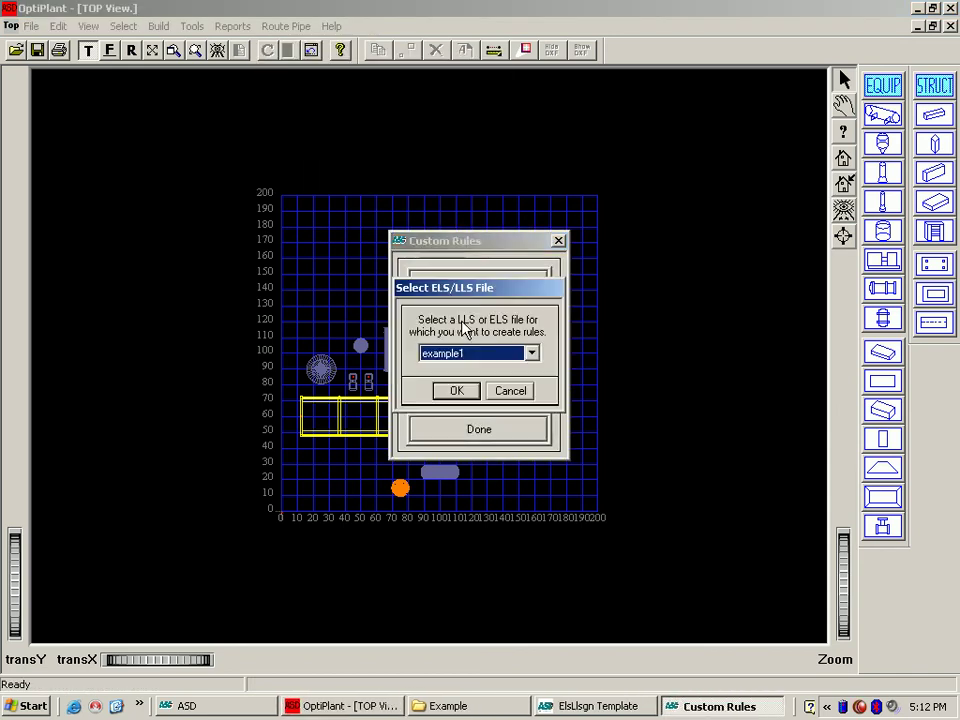
click(453, 388)
click(470, 383)
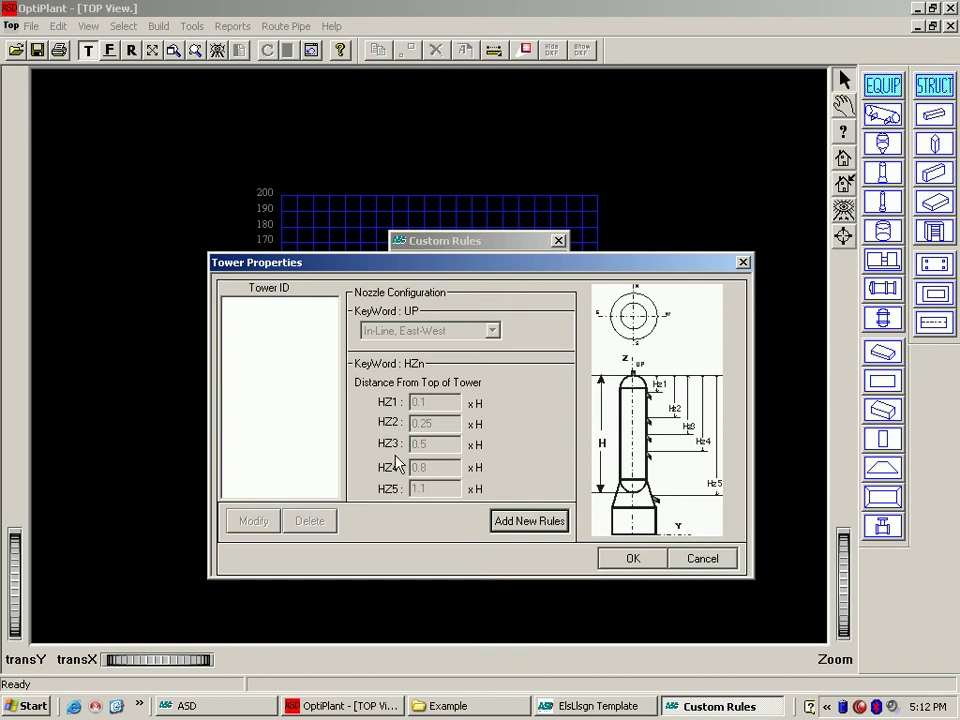
Start a new tower nozzle rule, then cancel it and close the tower rules unchanged
click(525, 524)
double_click(423, 401)
click(452, 528)
click(700, 560)
Review the horizontal heat exchanger nozzle rules without adding one, then close Custom Rules
click(517, 355)
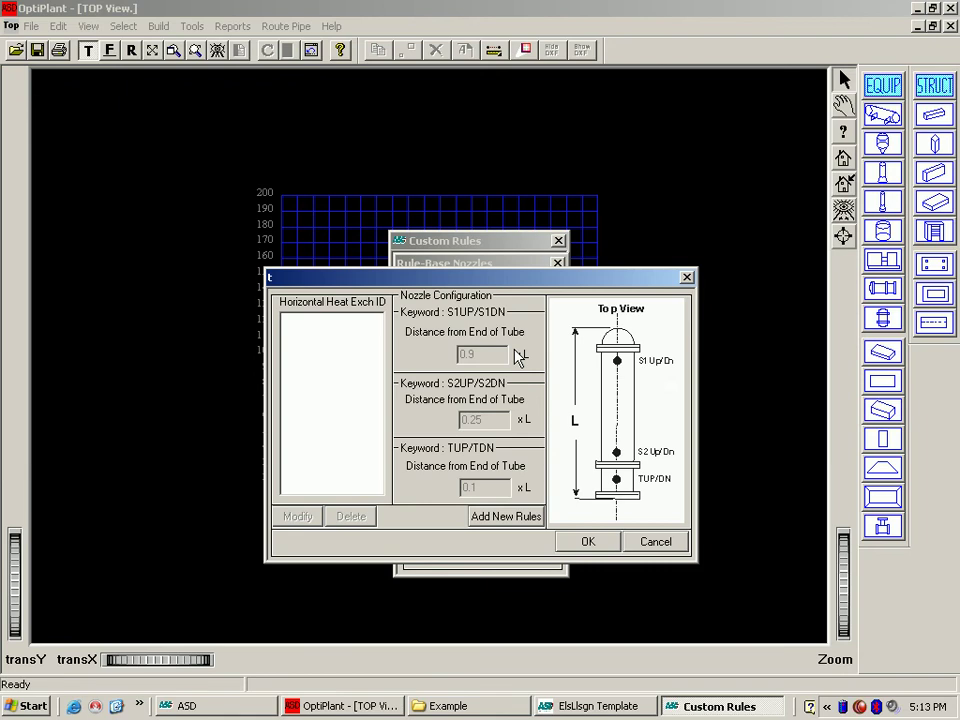
click(543, 518)
click(457, 515)
click(660, 545)
click(542, 548)
click(507, 434)
click(600, 706)
Set line 050's start id to $ERAKU1 and start type to BATTERY
click(355, 330)
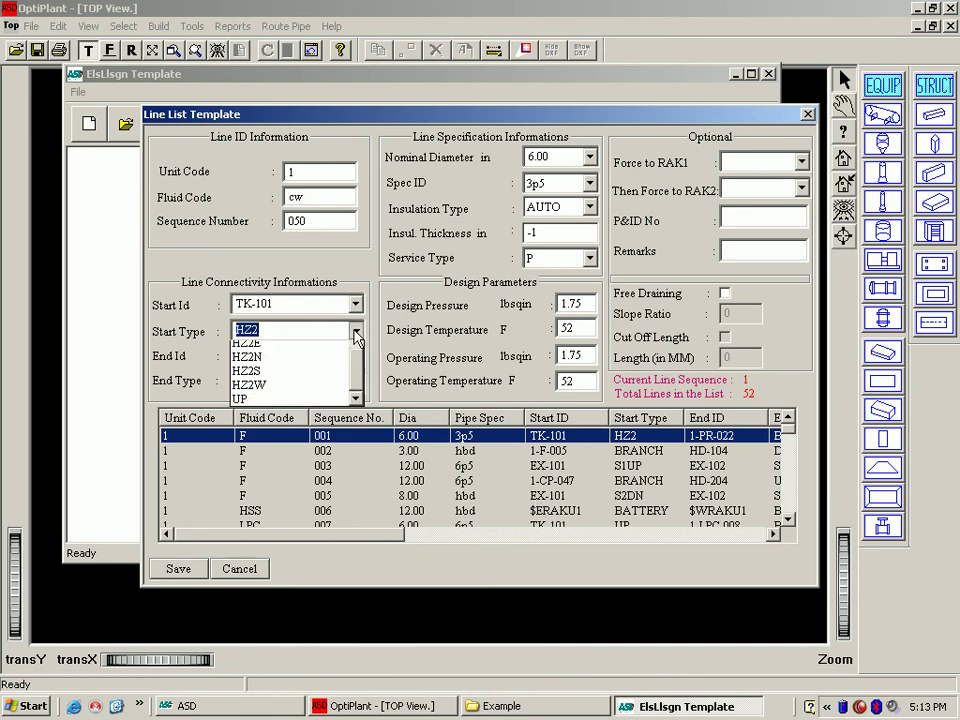
click(355, 351)
click(357, 303)
click(357, 303)
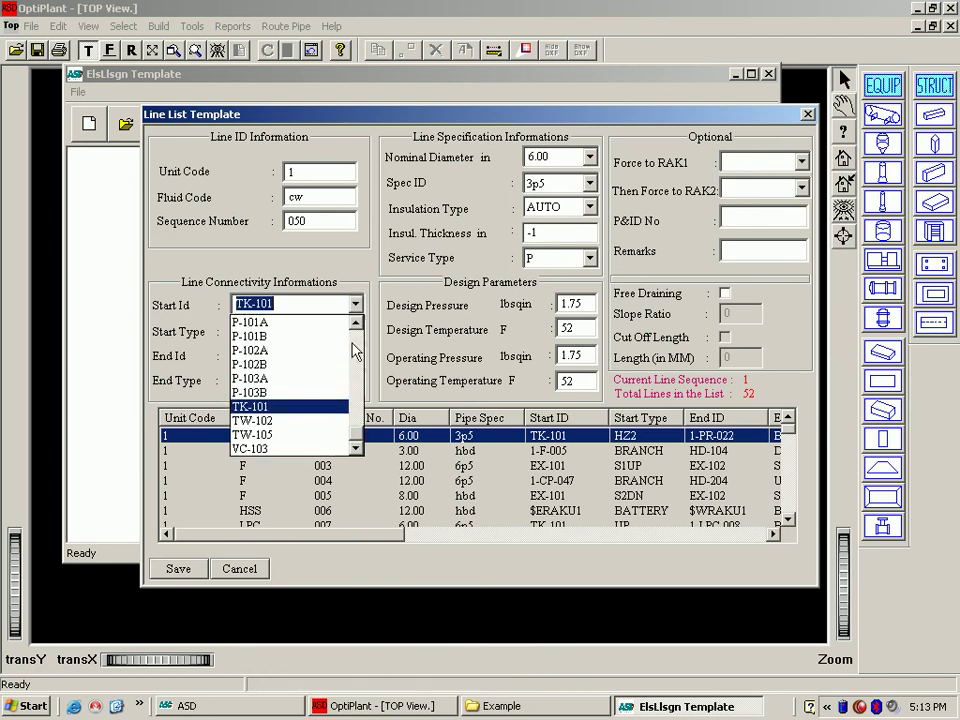
drag(354, 437, 350, 325)
click(327, 337)
click(357, 331)
click(354, 346)
Set line 050's end id to $WRAKU1 and end type to BATTERY
click(329, 357)
click(355, 356)
click(330, 389)
click(357, 383)
click(349, 402)
click(355, 356)
scroll(359, 388, up, 5)
click(322, 425)
click(356, 386)
click(345, 401)
Give line 050 nominal diameter 24, spec 3p5, AUTO insulation and service type U
click(569, 156)
text(24)
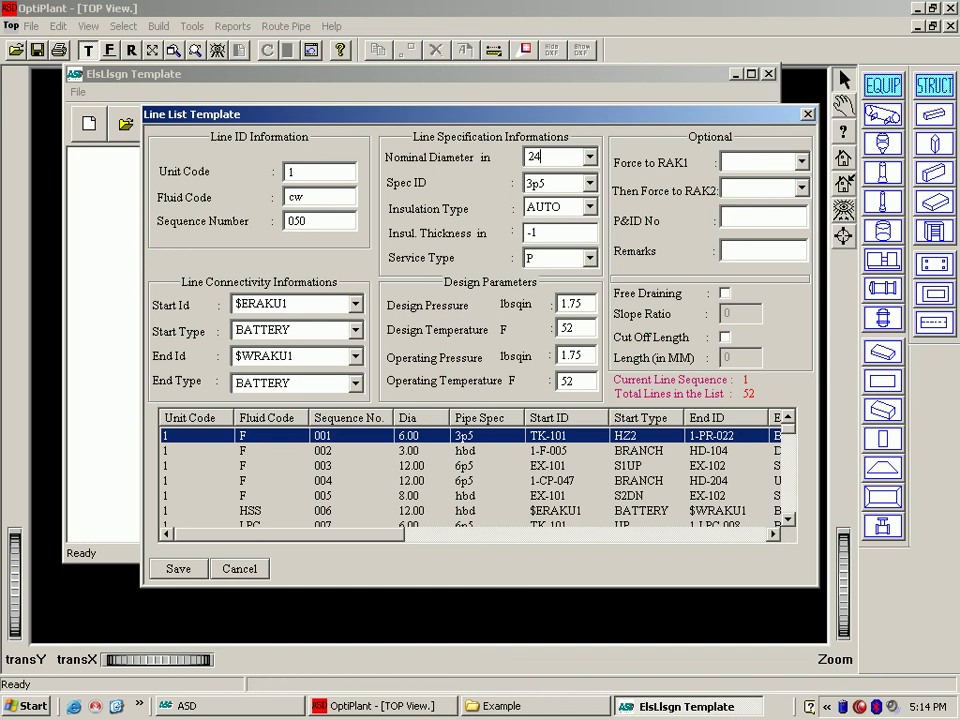
click(588, 185)
scroll(593, 225, down, 3)
scroll(590, 225, up, 3)
click(575, 216)
click(590, 207)
click(588, 224)
click(571, 233)
click(591, 259)
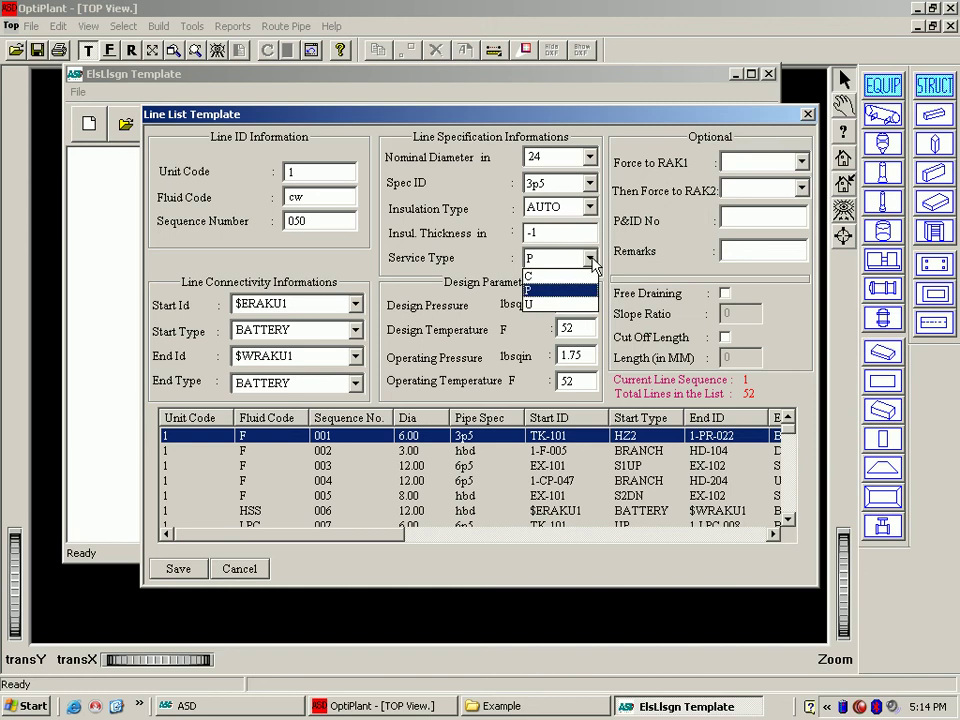
click(585, 302)
Enter pressures 0 and temperature 300, then save line 050 and quit the editor
click(589, 302)
text(00)
key(Tab)
text(0)
key(Tab)
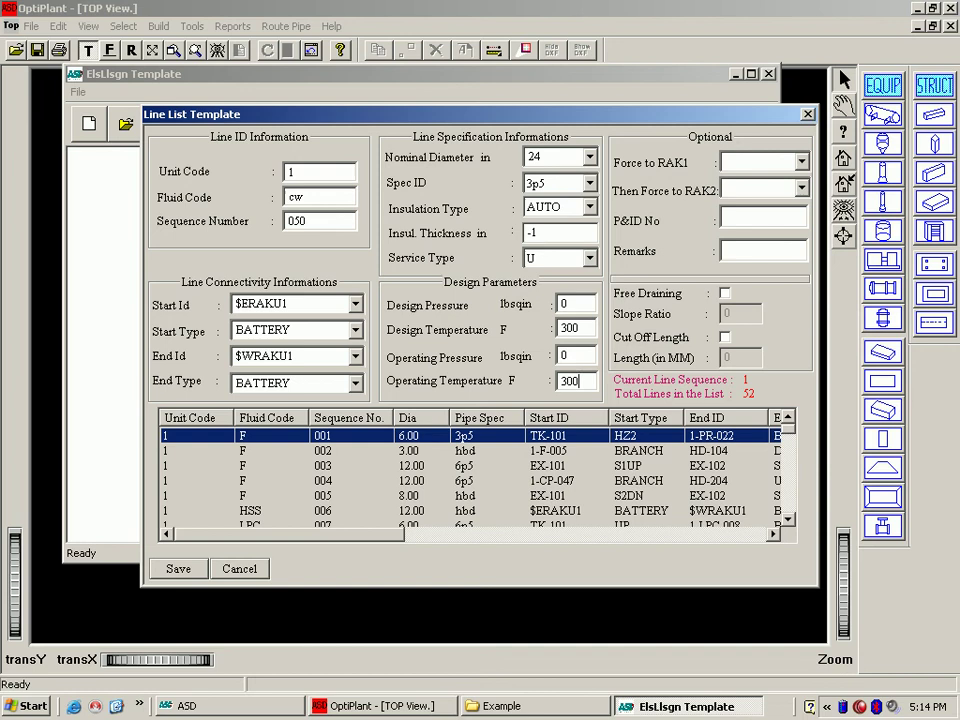
click(193, 569)
click(690, 569)
click(207, 134)
click(286, 26)
mouse_move(370, 64)
click(421, 109)
click(167, 165)
click(308, 374)
click(325, 374)
click(332, 375)
double_click(321, 374)
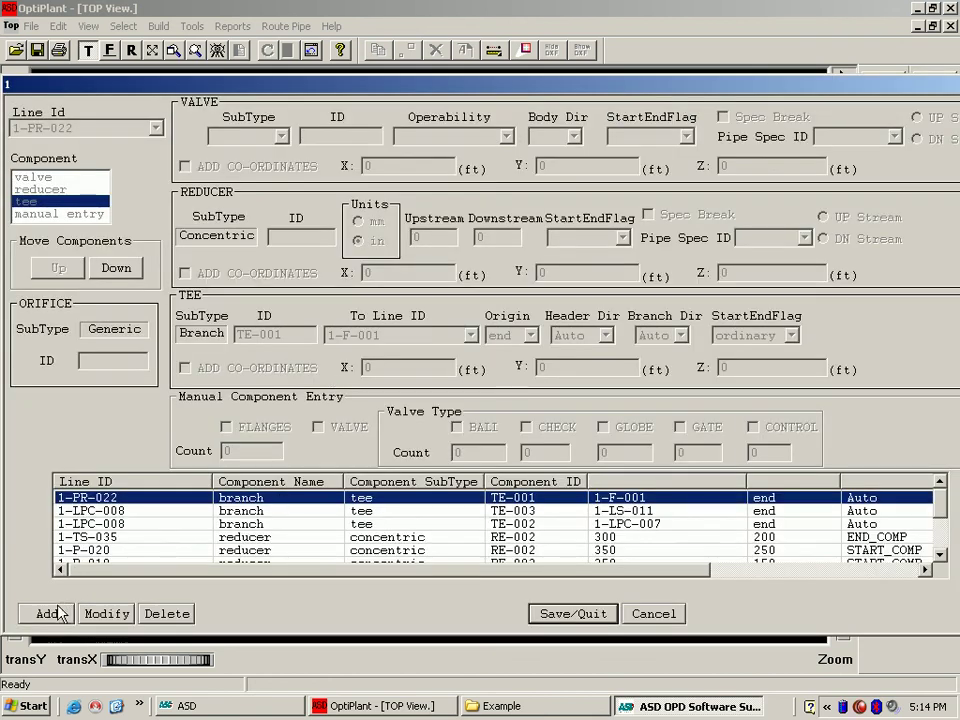
click(48, 613)
click(155, 128)
drag(157, 214, 160, 173)
click(130, 183)
click(105, 180)
click(283, 136)
click(507, 137)
click(507, 137)
click(500, 167)
click(184, 167)
text(10)
click(190, 168)
click(106, 613)
click(50, 213)
click(47, 613)
click(35, 189)
click(33, 201)
click(105, 613)
click(604, 618)
Close the component list program, start a full batch route and define the routing environment
click(214, 176)
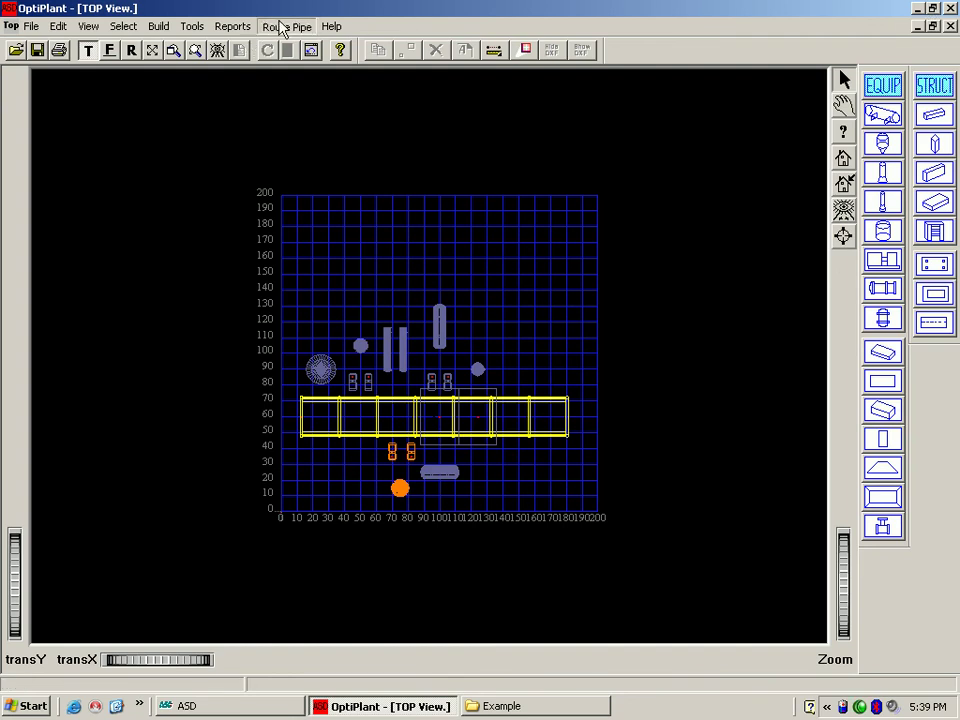
click(282, 28)
click(306, 158)
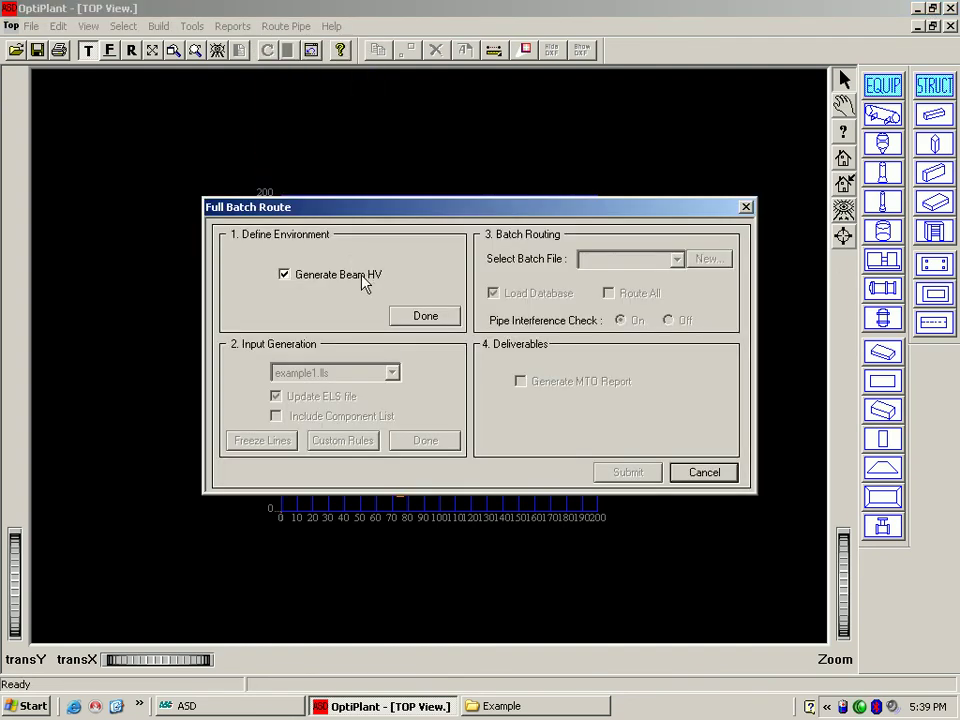
click(423, 316)
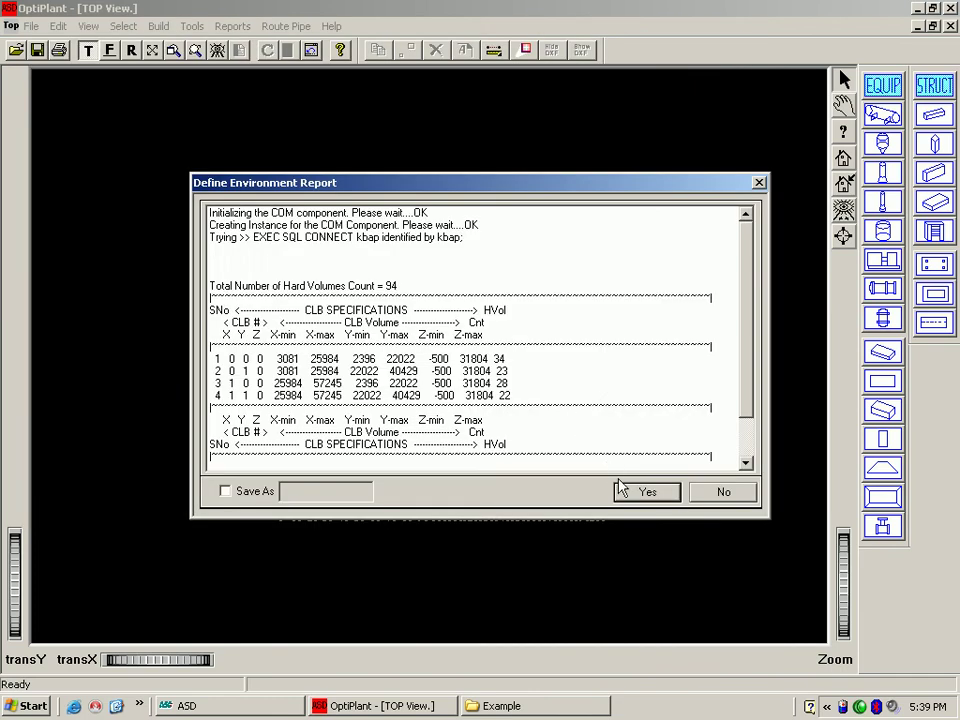
click(645, 493)
Run input generation with Include Component List ticked, replacing the old input files
click(285, 416)
click(424, 442)
click(460, 380)
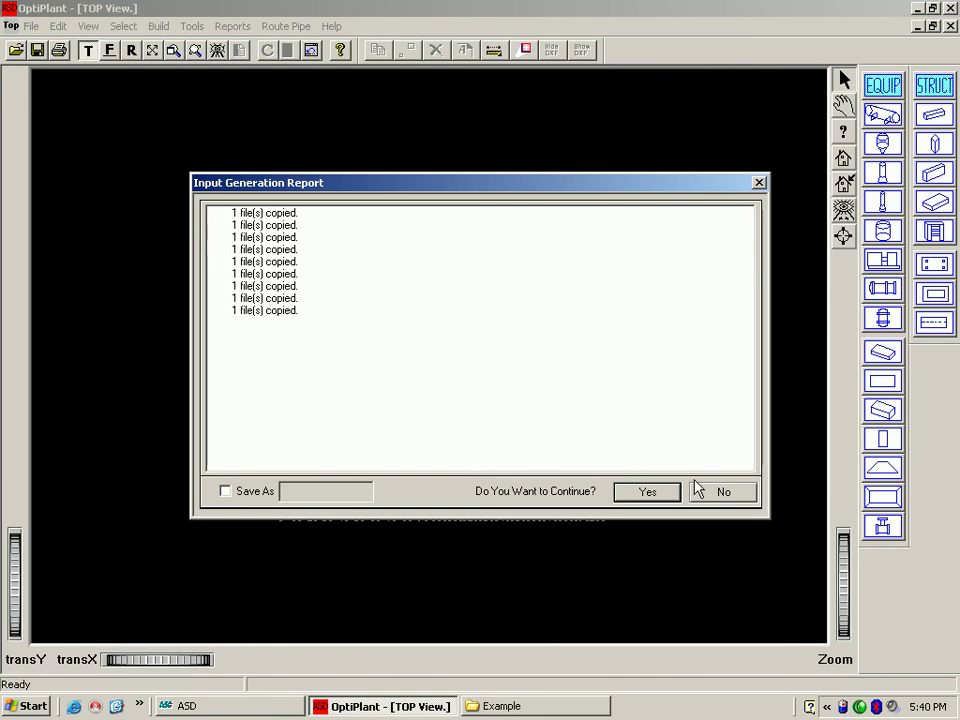
Create batch file ALLLINES and add every PipeInfo line file to it
click(664, 492)
text(ALLLINES)
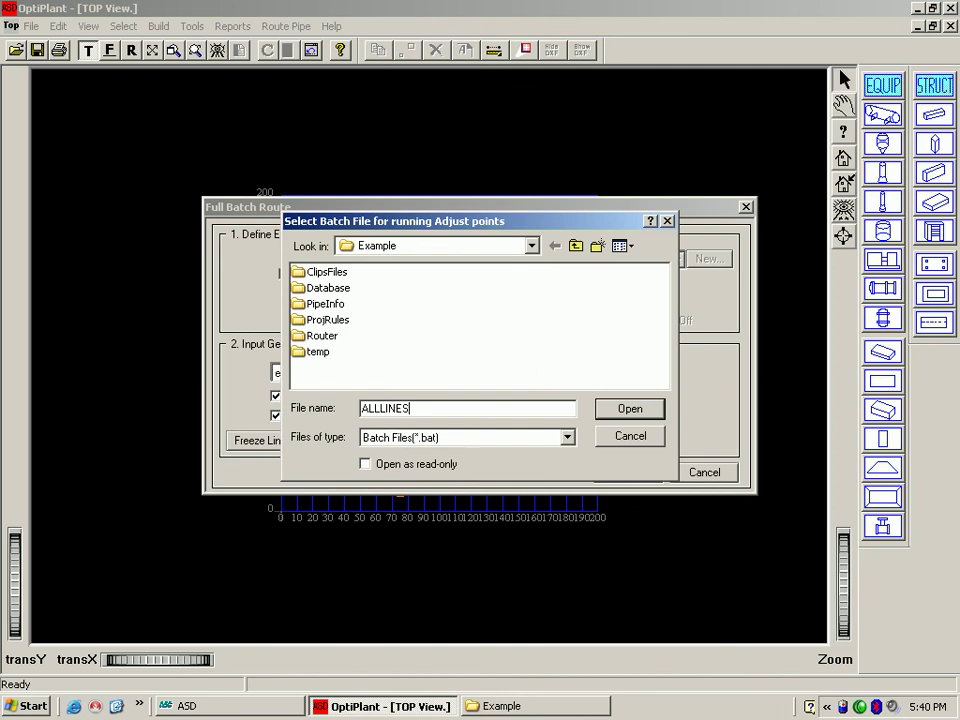
click(603, 412)
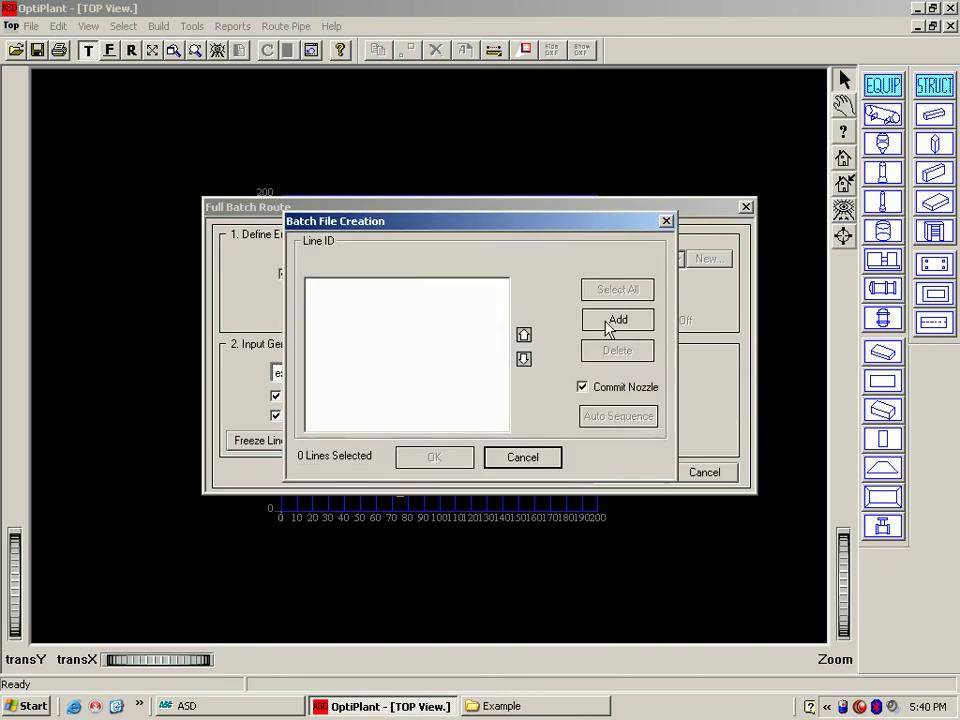
double_click(320, 314)
click(332, 287)
ctrl+click(338, 302)
ctrl+click(338, 316)
ctrl+click(345, 331)
click(330, 284)
shift+click(420, 286)
key(ctrl+a)
click(626, 421)
Auto-sequence the batch lines, confirm them, and choose ALLLINES.bat for batch routing
click(620, 418)
click(524, 359)
click(524, 334)
click(434, 457)
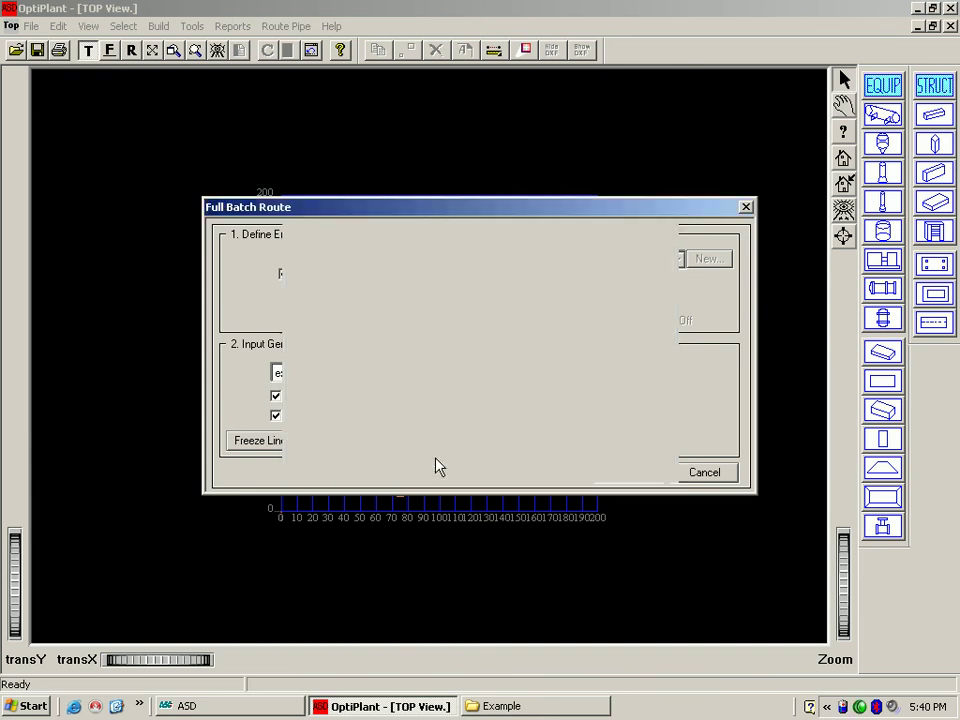
click(641, 494)
click(677, 261)
click(662, 271)
Submit the full batch route and let it run until 'Batch Run Completed' appears
click(623, 474)
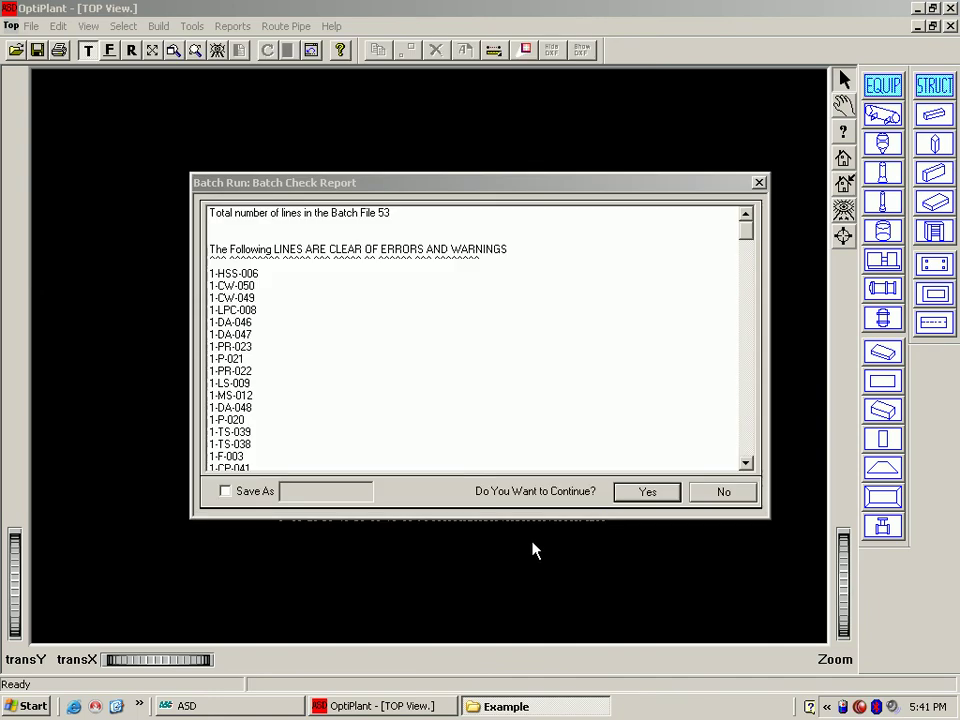
click(646, 492)
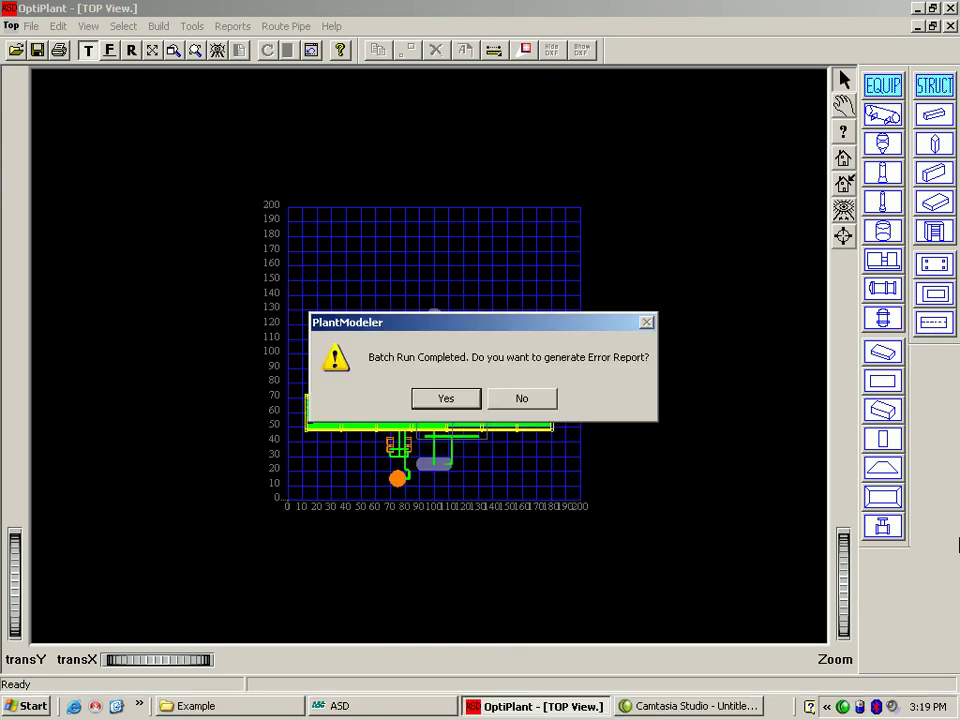
Generate and close the error report confirming all 53 lines routed, then switch to Free View
click(462, 399)
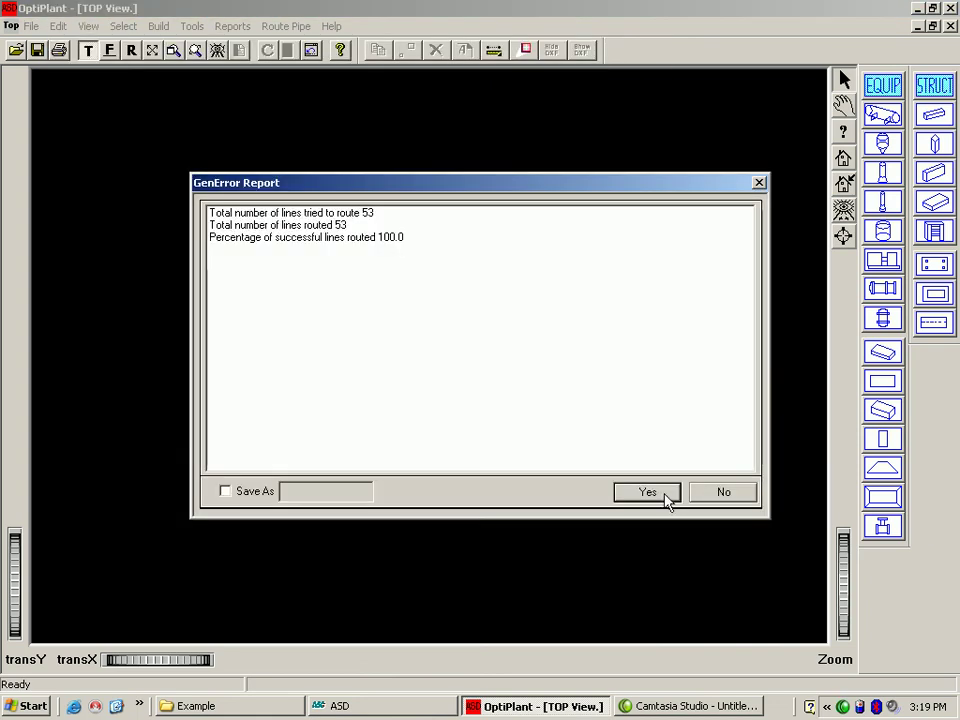
click(666, 494)
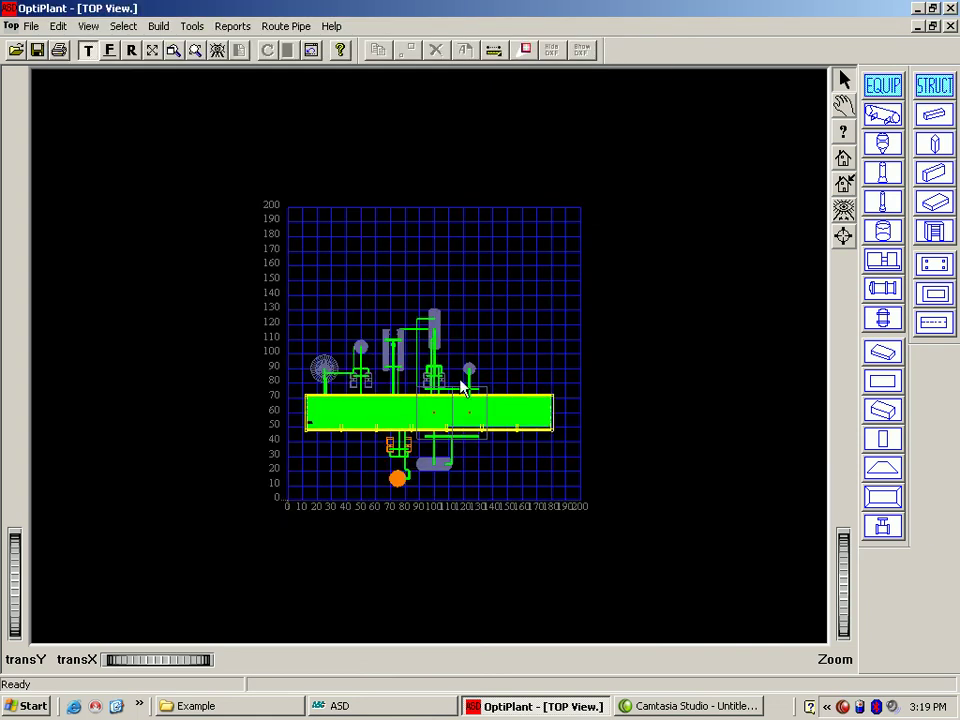
click(152, 55)
Set the model's draw style to solid shading
right_click(384, 260)
mouse_move(425, 283)
click(496, 283)
click(175, 52)
Zoom into the pipes near the column base, select a green pipe, then zoom out to the plant
drag(538, 430, 630, 508)
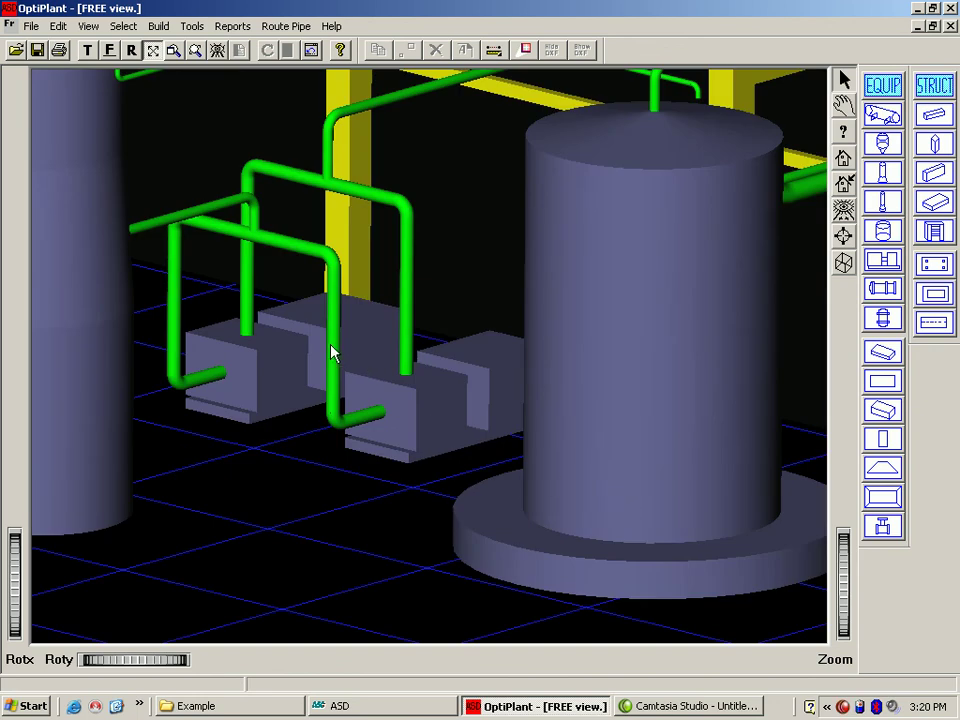
click(336, 354)
drag(836, 605, 841, 614)
drag(839, 634, 851, 537)
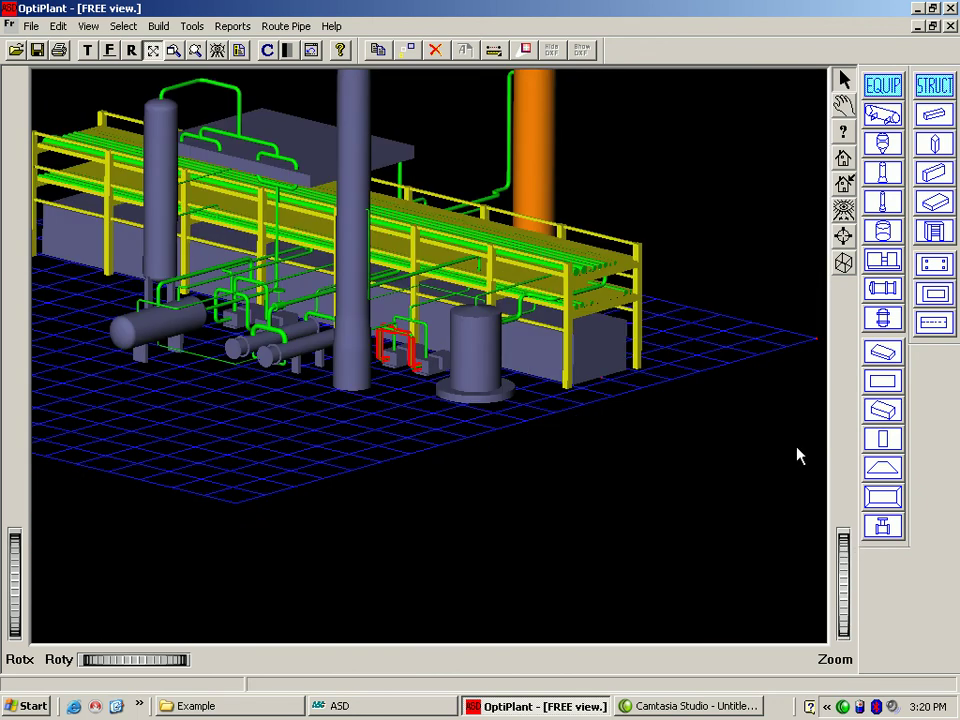
Zoom to the pipes above the vessel and move the selection to the upper pipe run
click(195, 50)
drag(207, 88, 323, 197)
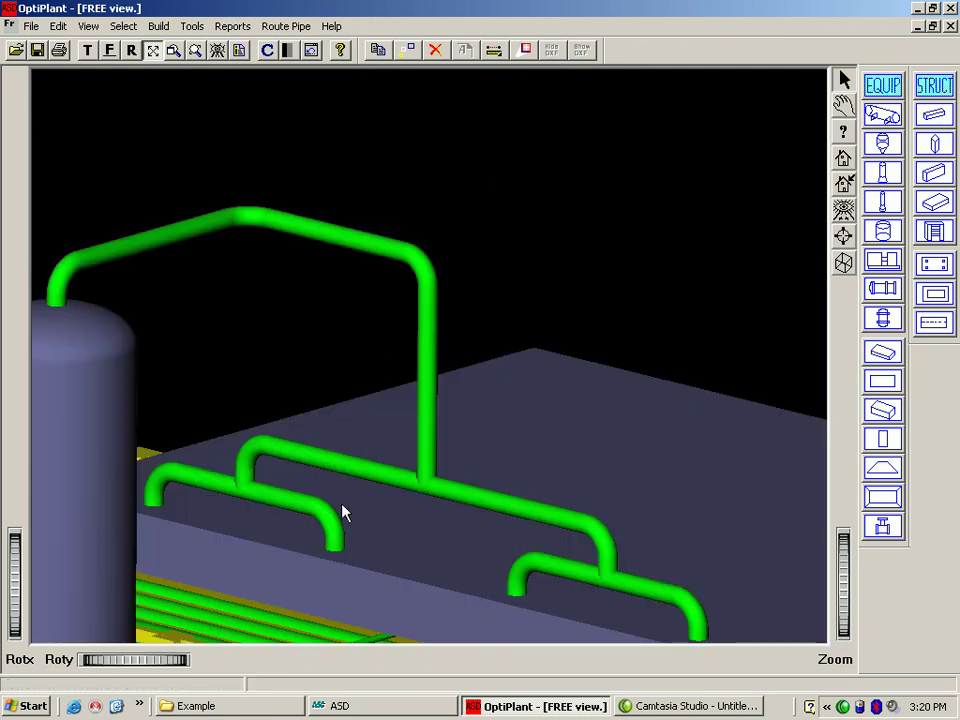
click(342, 512)
key(Tab)
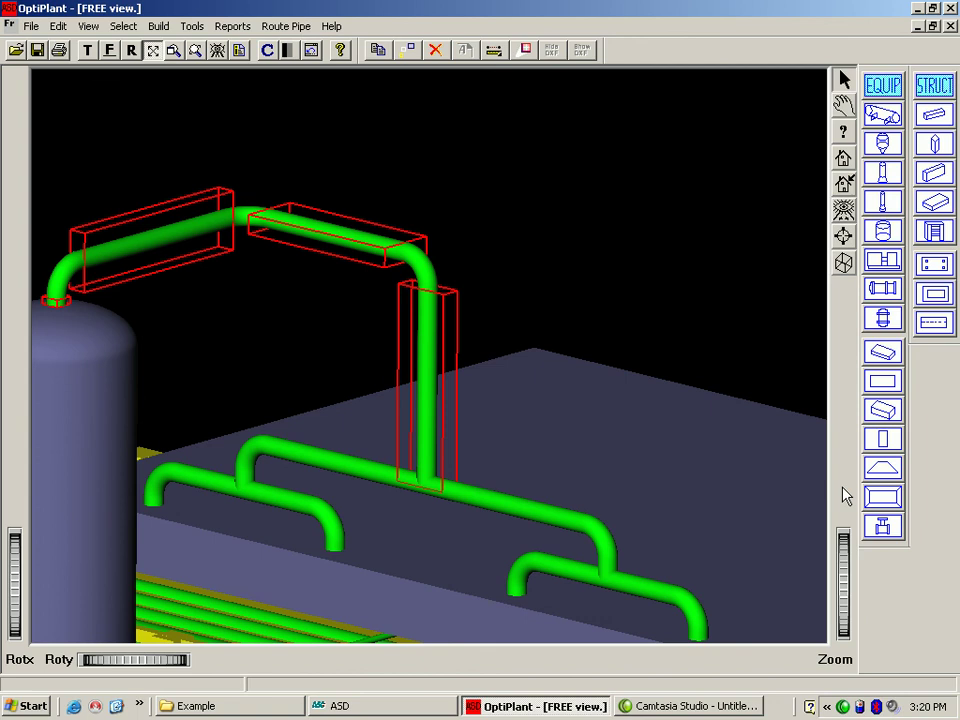
Zoom out, switch to the right view and frame the central part of the plant
drag(840, 567, 797, 573)
click(195, 49)
click(131, 50)
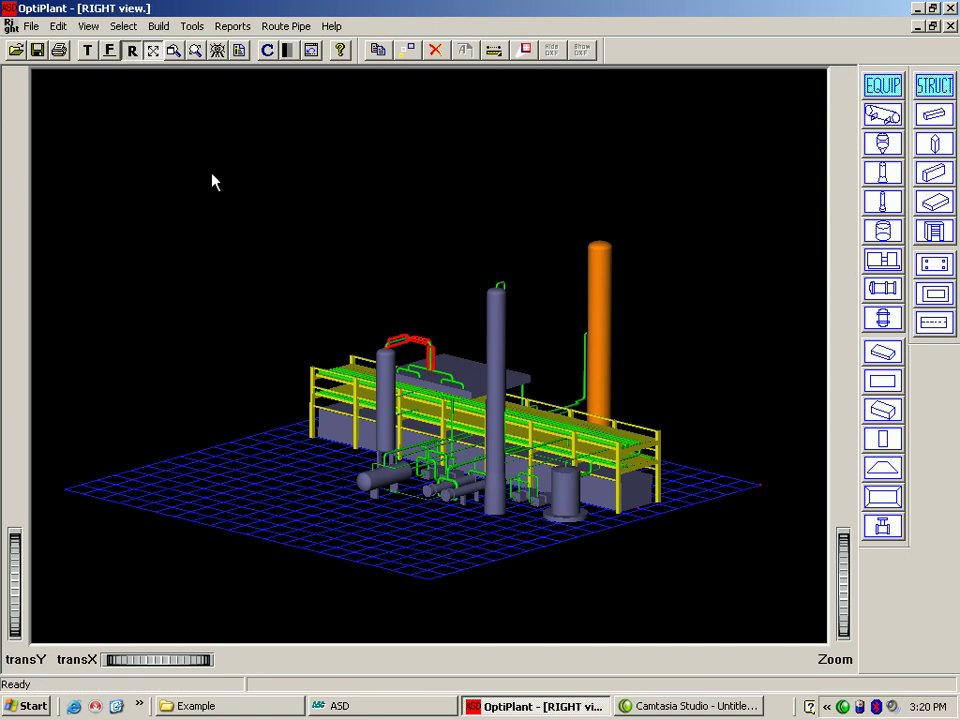
drag(216, 182, 551, 525)
Render the plant solid-shaded, zoom out and return to the isometric Free View
right_click(341, 154)
mouse_move(413, 188)
click(476, 177)
drag(845, 622, 846, 546)
click(152, 50)
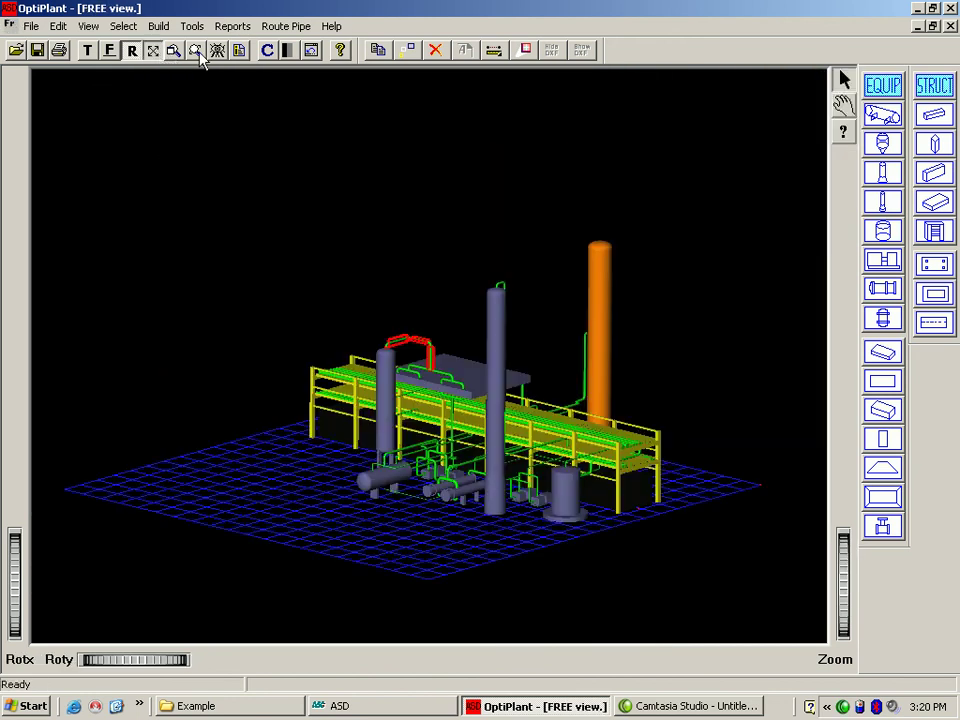
Rotate the plant to a near-horizontal oblique angle looking along the pipe rack
click(152, 50)
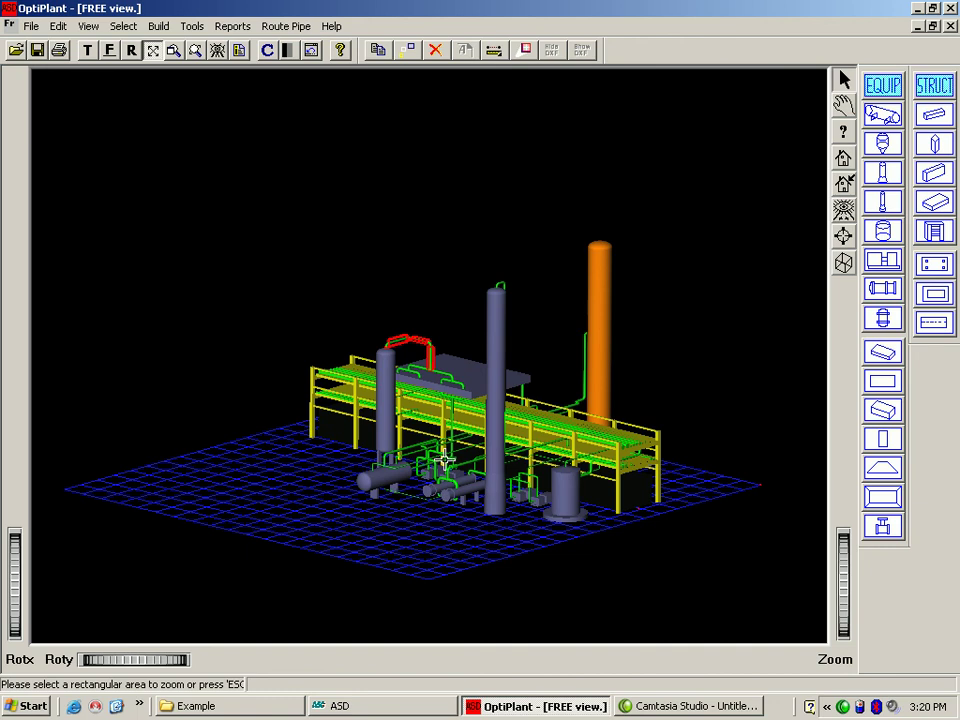
key(Escape)
scroll(431, 480, up, 5)
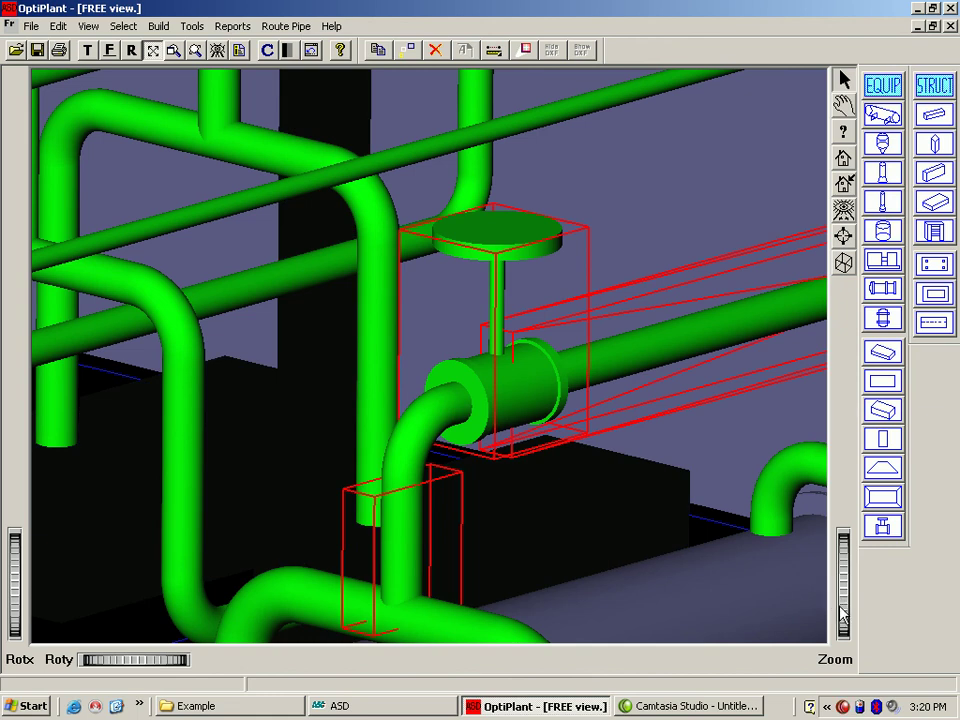
drag(842, 615, 842, 585)
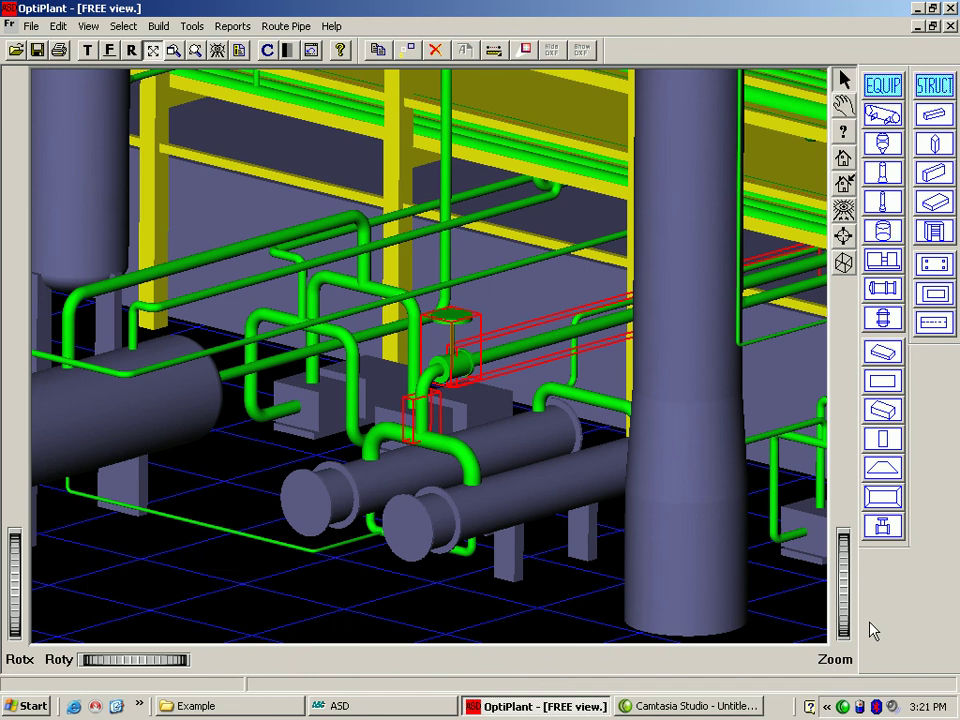
drag(845, 615, 842, 540)
drag(426, 512, 218, 390)
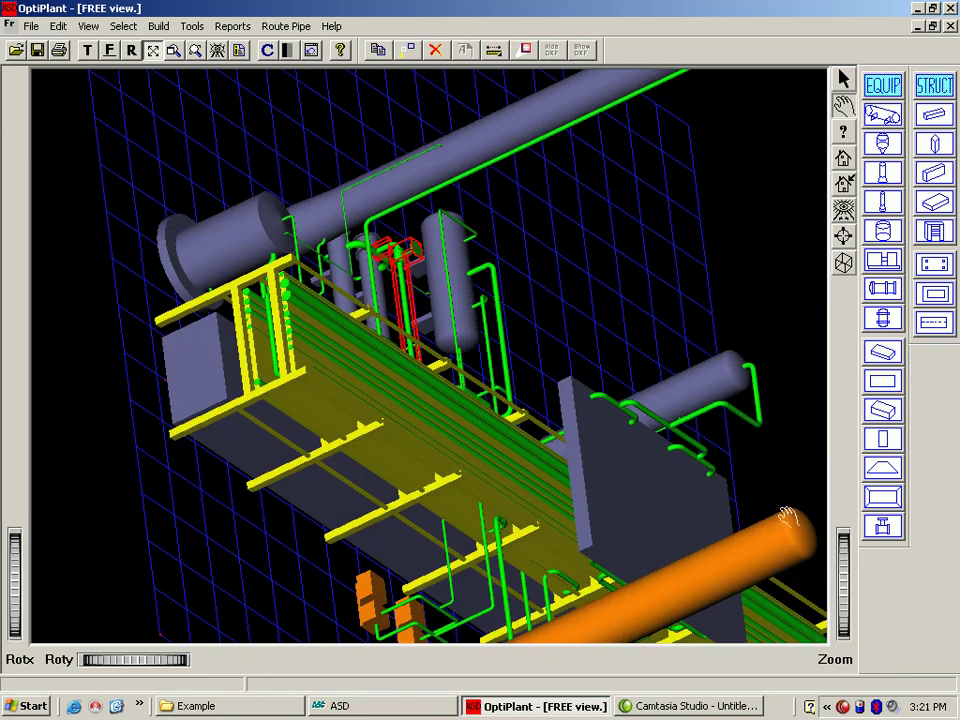
drag(611, 360, 434, 248)
Select the left green pipe in the rotated view
click(174, 51)
key(Escape)
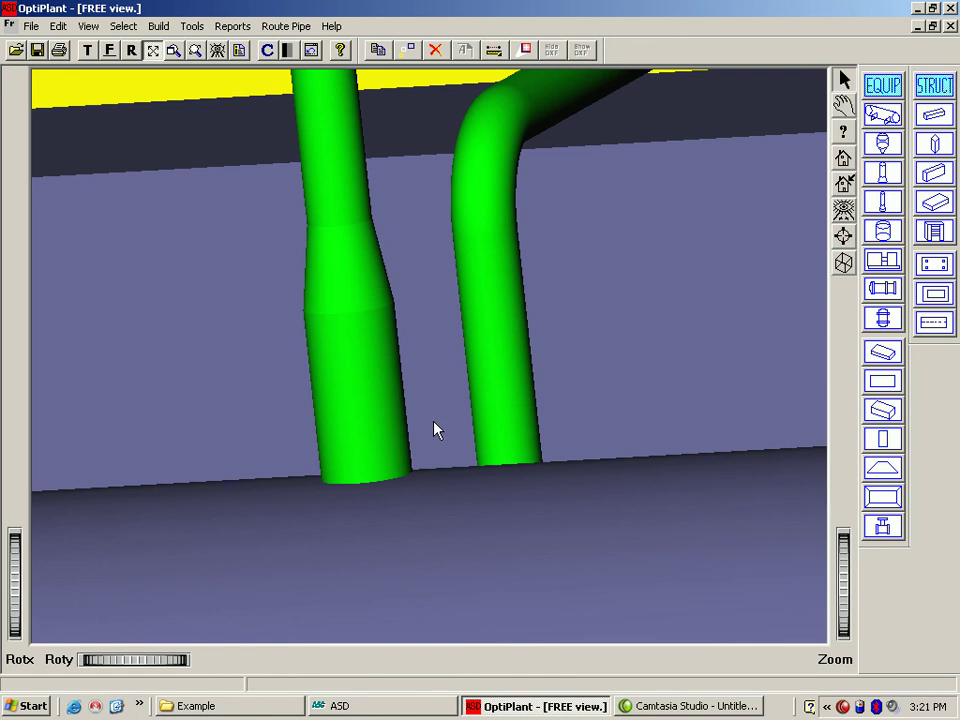
click(388, 379)
Return to top view and launch Generate MTO from Route Pipe > Routing Options
drag(851, 548, 797, 529)
click(88, 51)
click(281, 27)
mouse_move(340, 102)
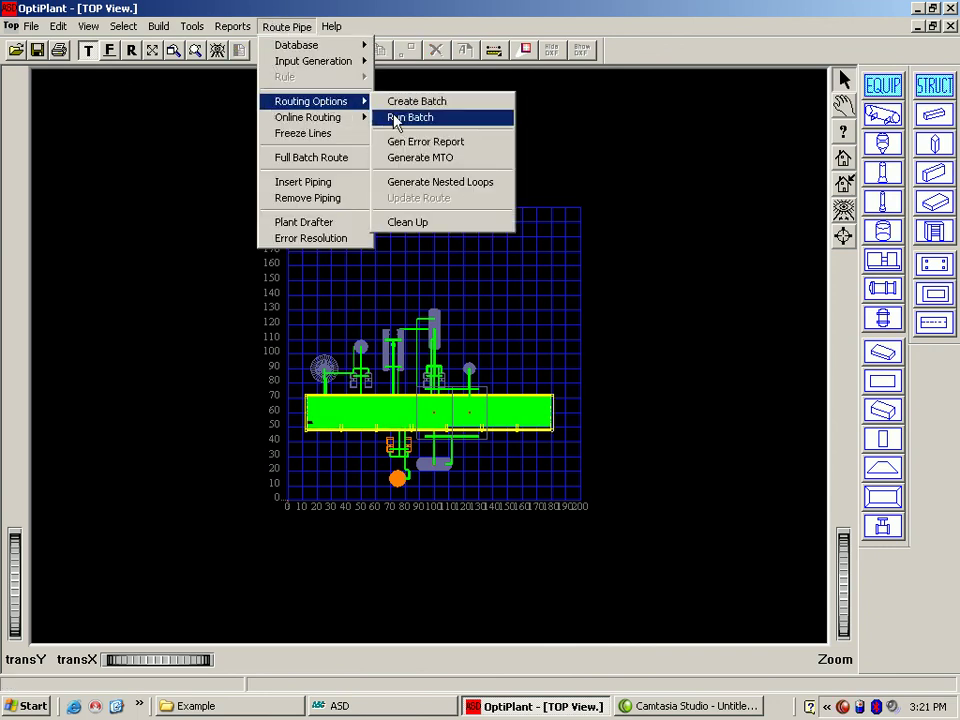
click(418, 157)
Start a report for the current project, example1
click(138, 95)
click(141, 108)
click(553, 318)
Set Center-to-Center calculation and Line Summary report, with remarks and without cost data
click(218, 236)
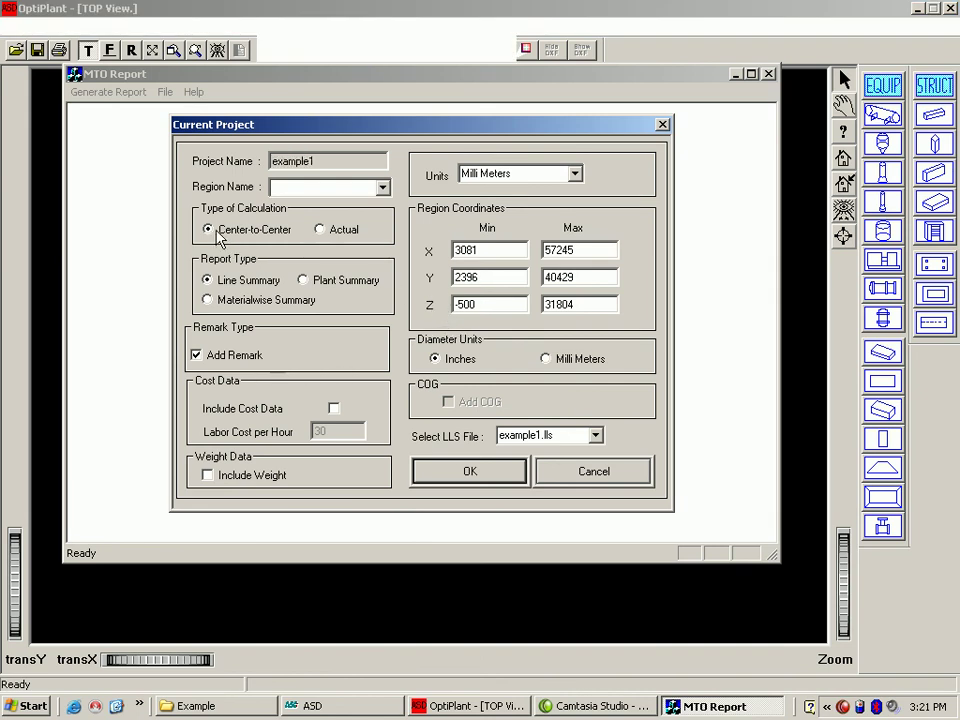
click(320, 229)
click(242, 233)
click(301, 281)
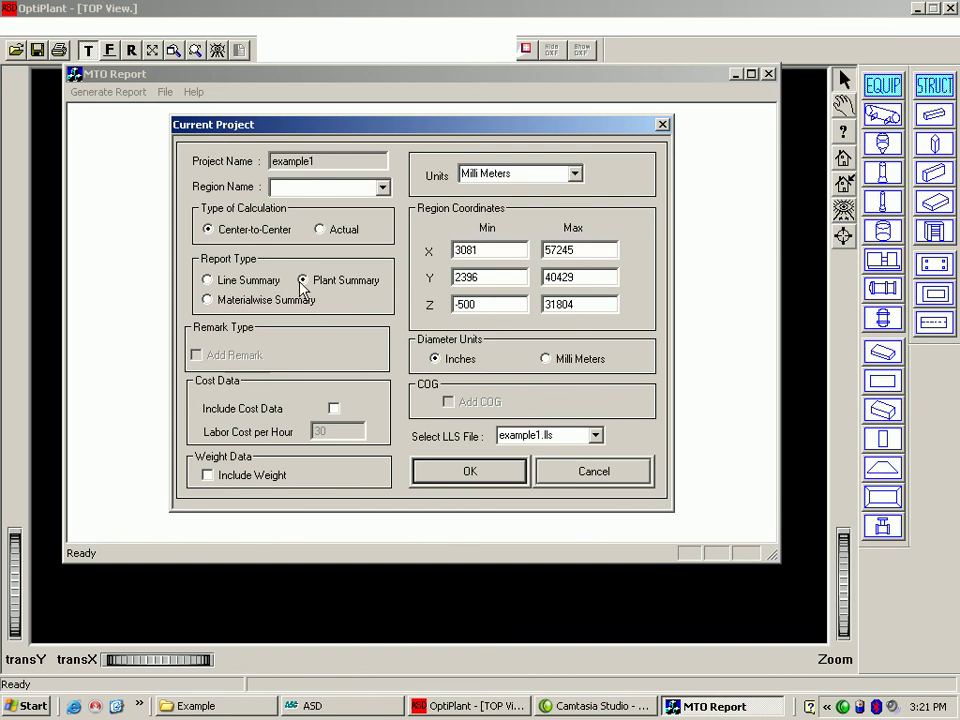
click(207, 281)
click(196, 356)
click(332, 411)
Keep Meters as the units, review the X/Y/Z coordinate limits, and generate the report
click(575, 175)
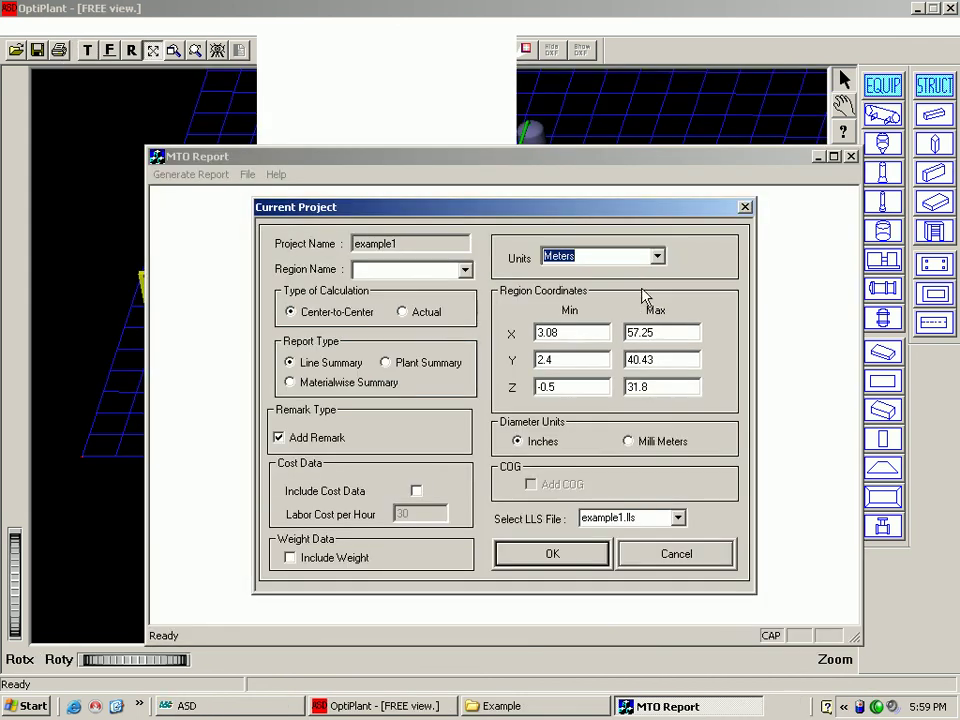
click(657, 258)
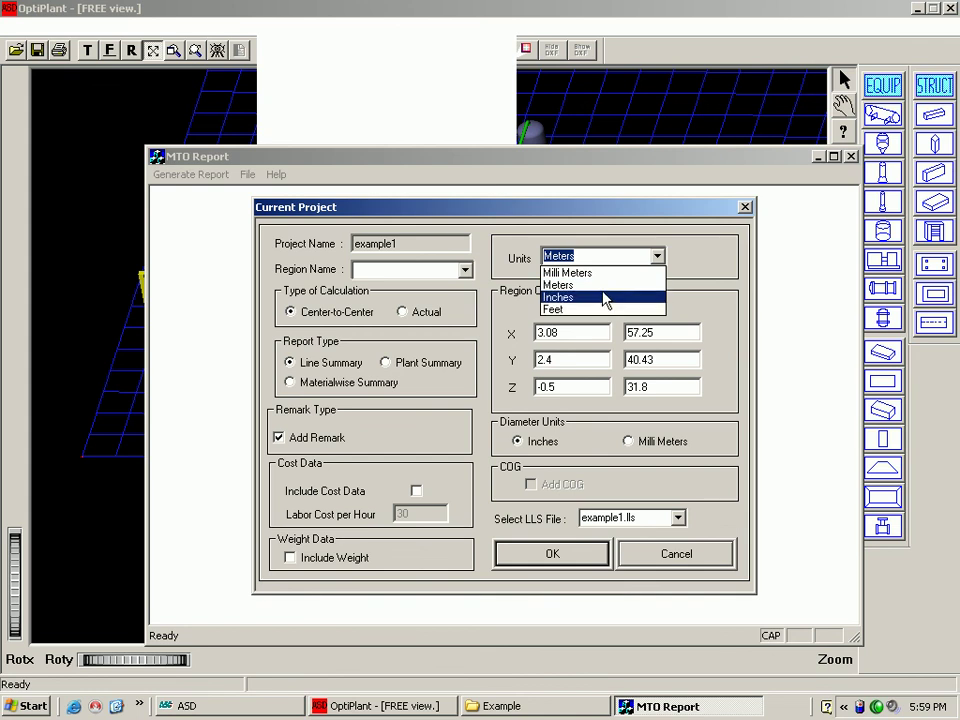
click(606, 286)
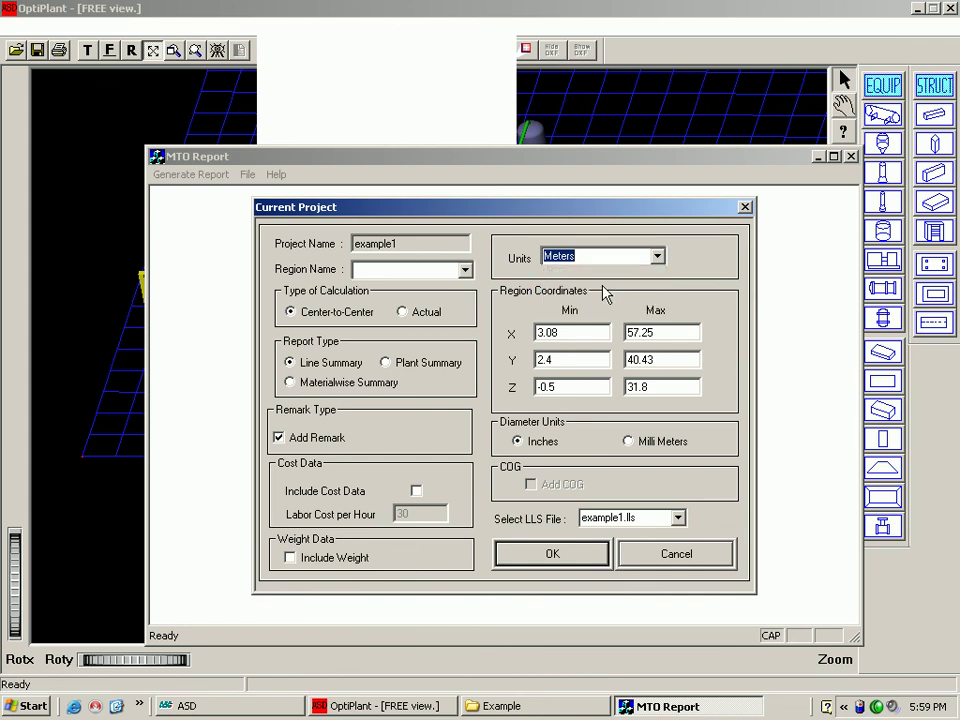
double_click(586, 333)
drag(664, 332, 630, 350)
double_click(632, 359)
double_click(630, 386)
click(588, 557)
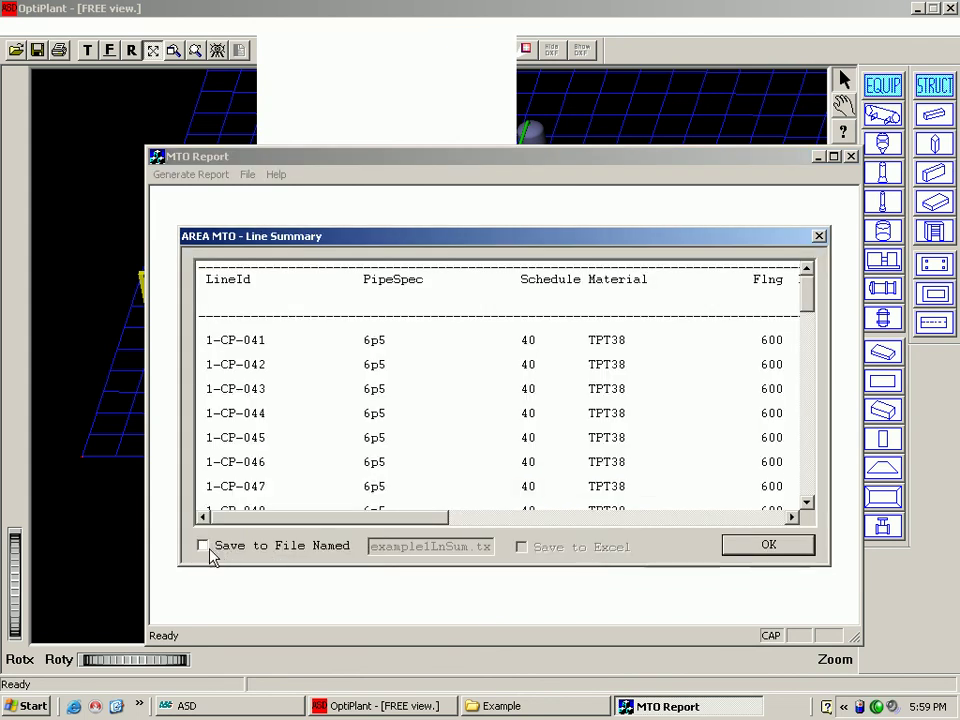
Save the line summary to file as LAYOUT1, also to Excel
click(206, 547)
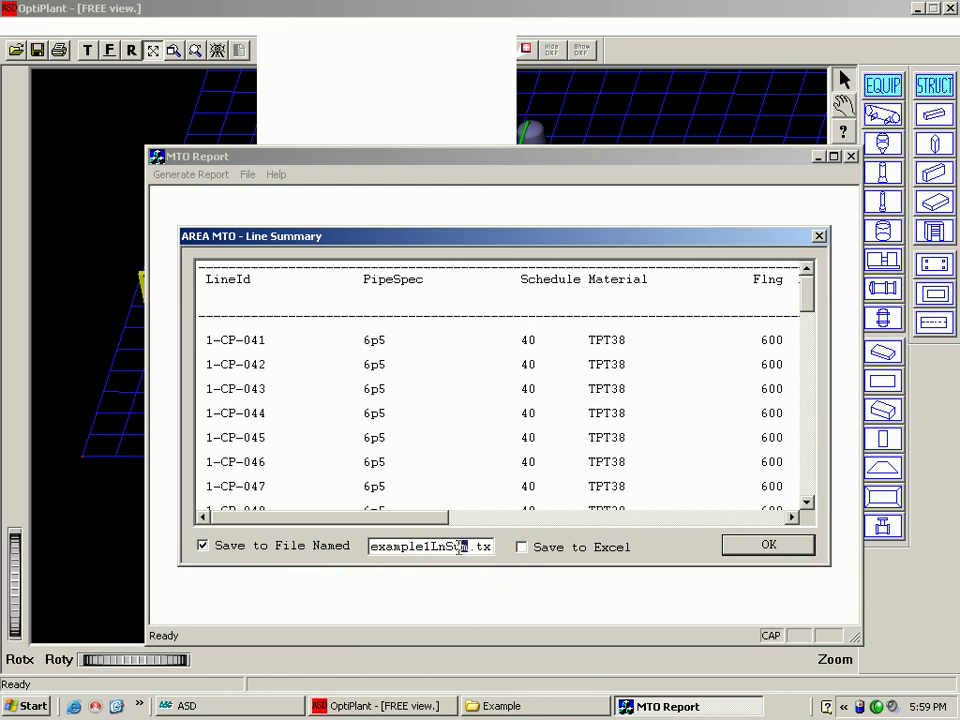
drag(459, 546, 418, 548)
text(LAYOUT1.txt)
click(559, 550)
click(725, 545)
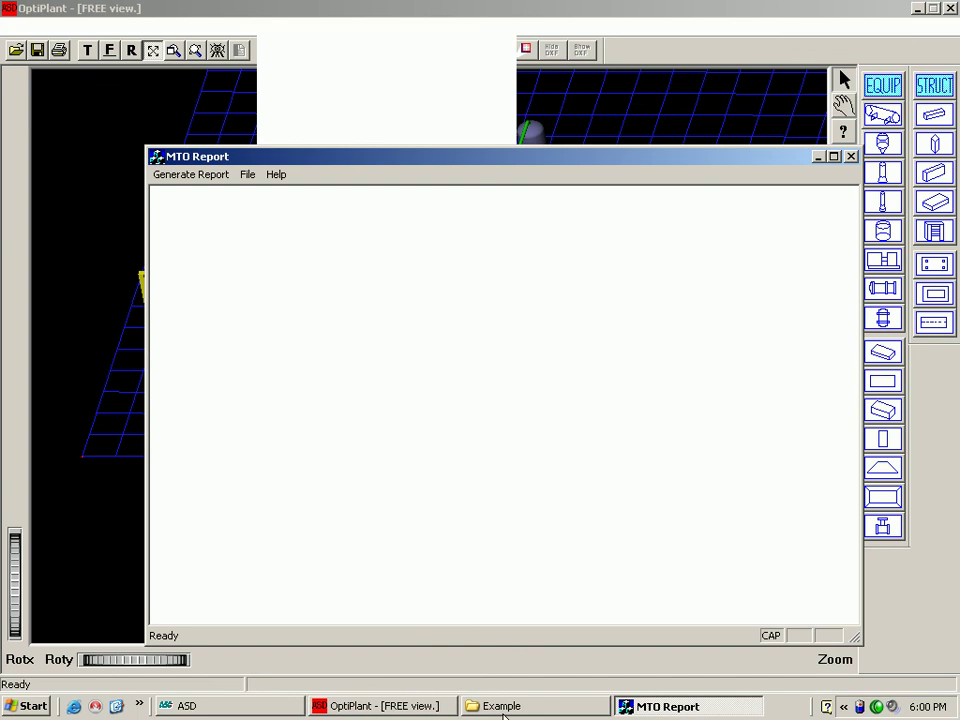
Exit the MTO Report window and open the LAYOUT1 Excel workbook in the Example folder
click(247, 175)
click(253, 193)
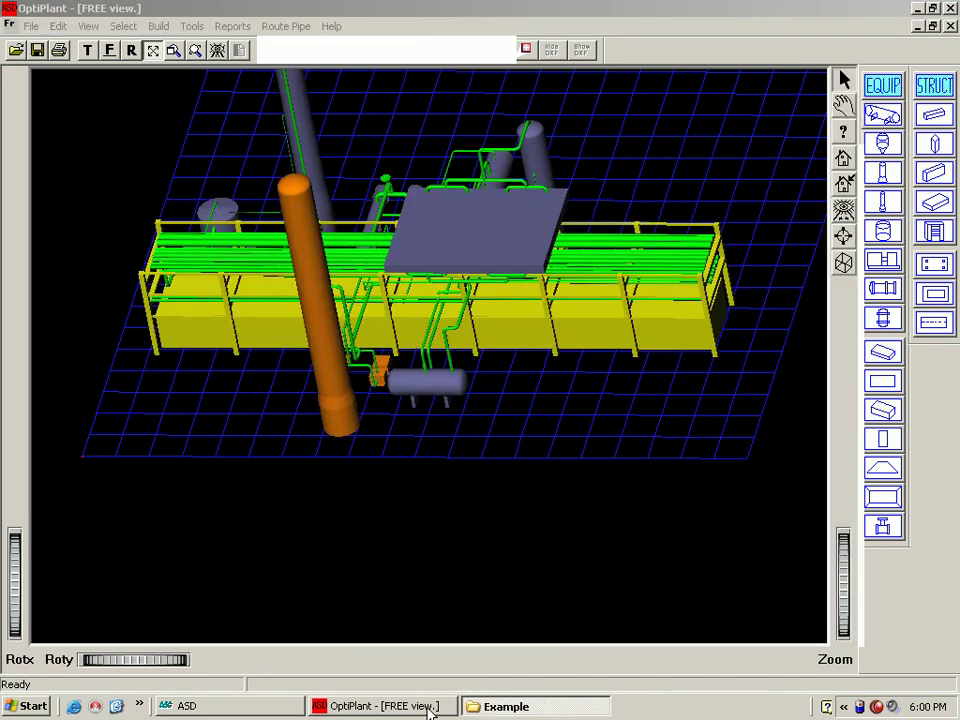
click(480, 707)
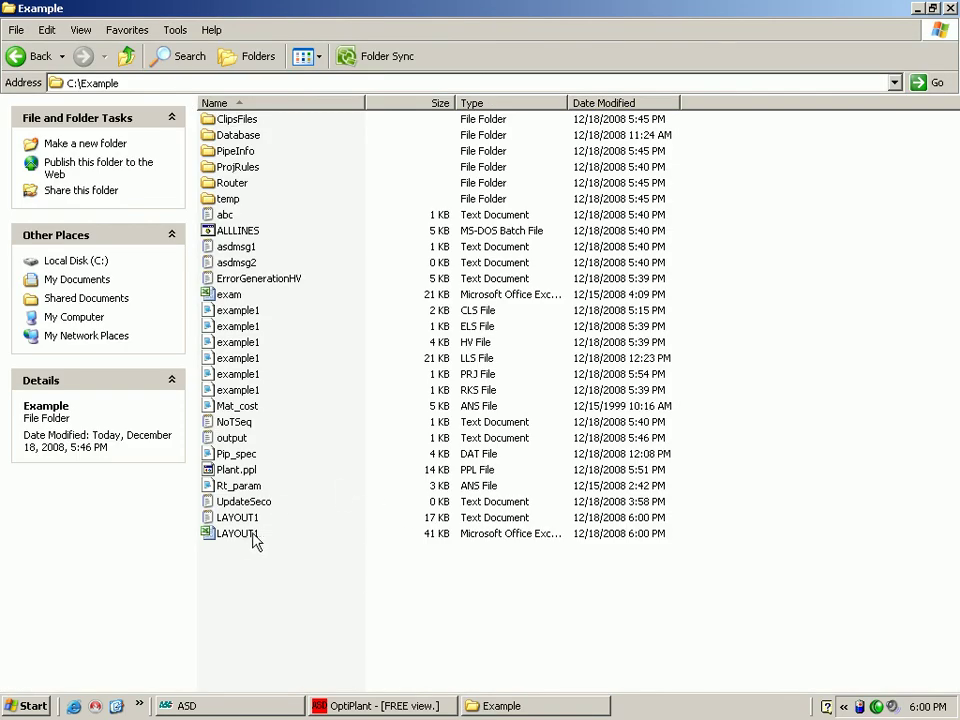
double_click(250, 537)
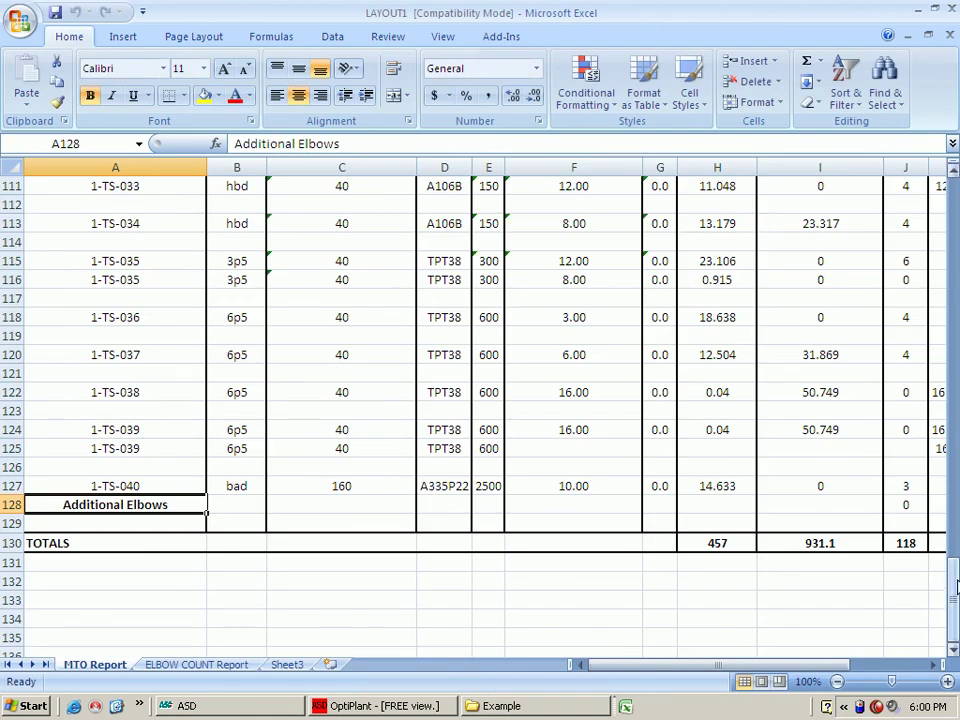
Scroll right across the MTO Report sheet to the parts columns
drag(953, 600, 953, 198)
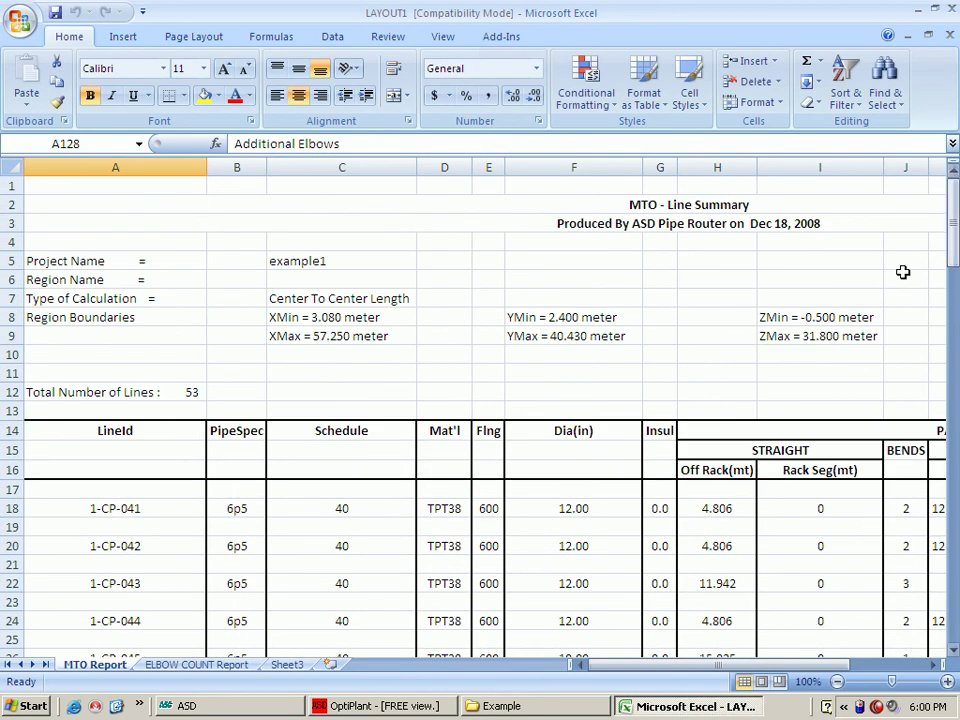
click(932, 665)
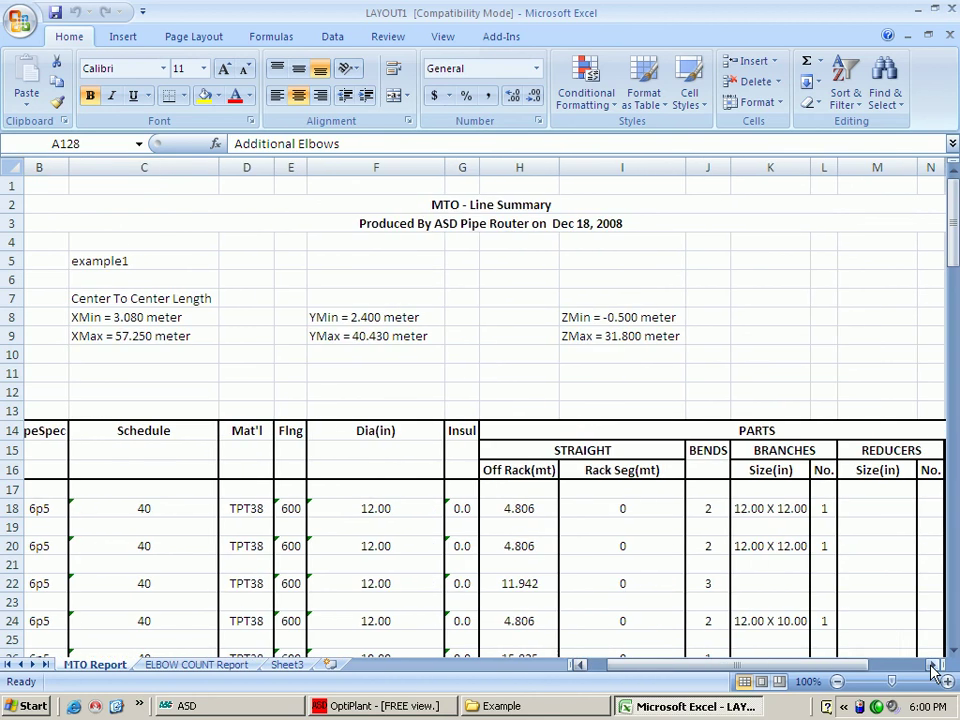
click(932, 665)
click(932, 665)
Review the branch size, reducer size, VALVES, FLANGES, Rack Seg and Off Rack columns
click(520, 469)
click(630, 463)
click(737, 452)
click(793, 451)
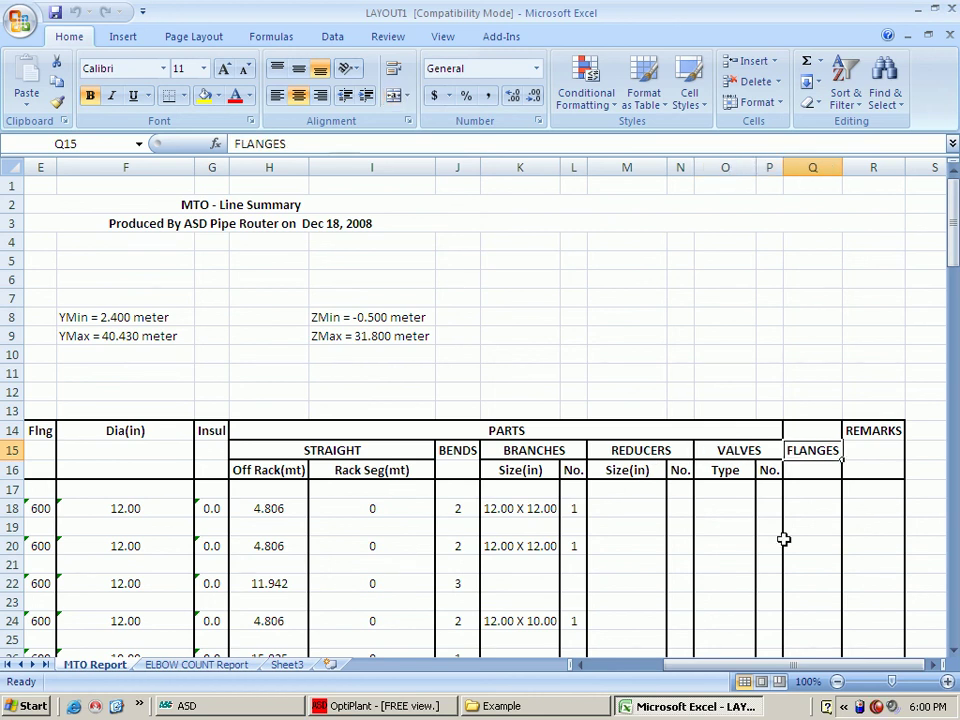
drag(804, 668, 771, 668)
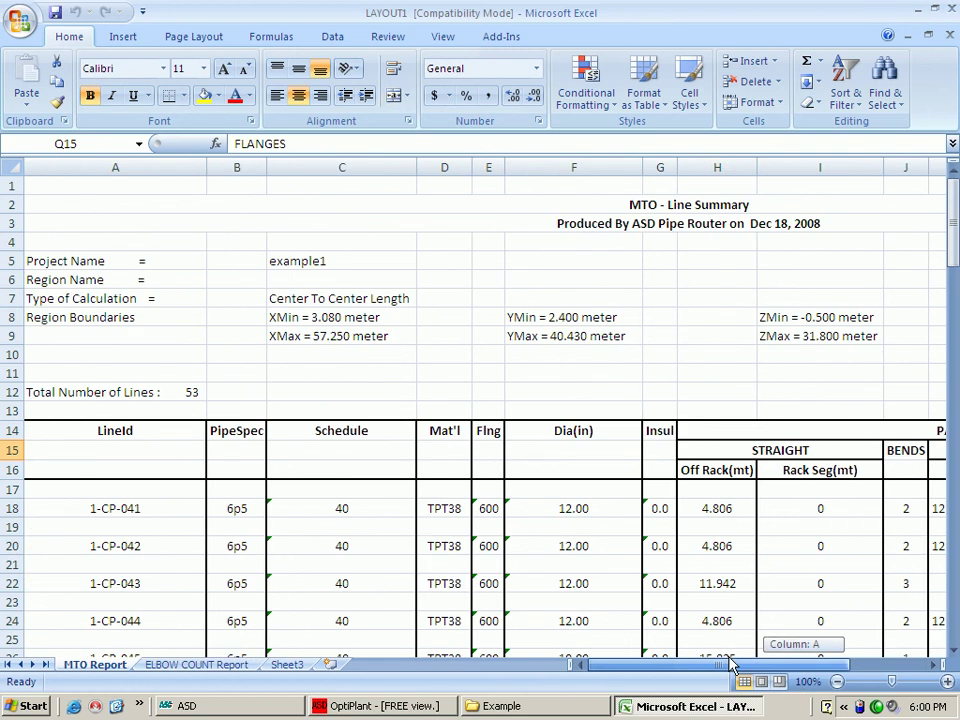
click(772, 470)
click(729, 474)
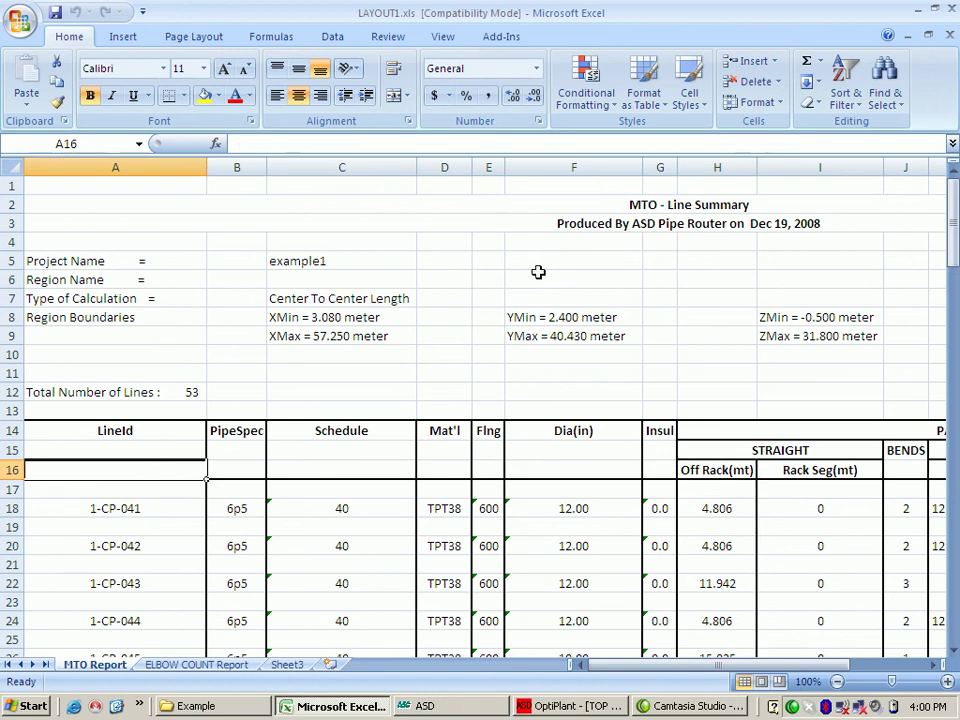
Close Excel and export the plant model from OptiPlant as DXFOUTPUT.dxf in C:\Example
click(918, 10)
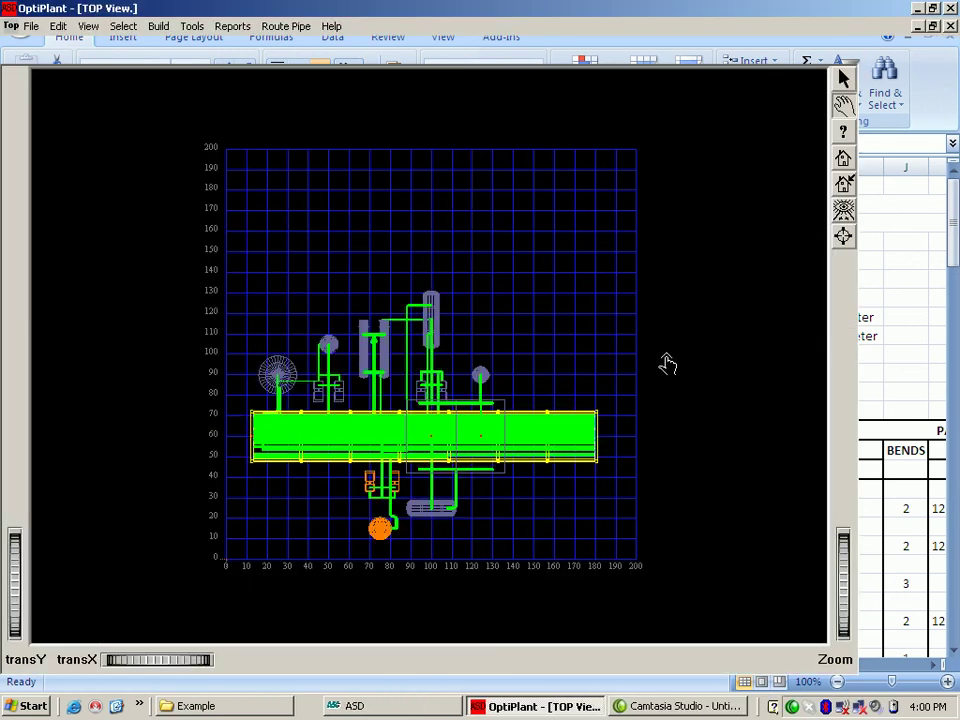
click(32, 27)
mouse_move(70, 117)
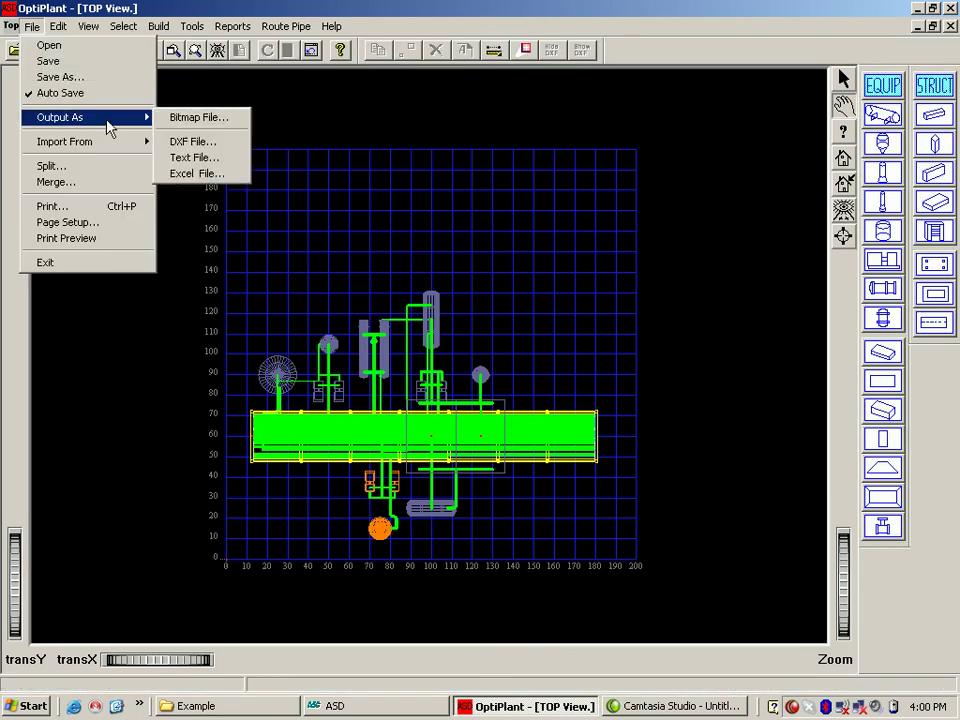
click(208, 143)
text(DXFOUT)
click(610, 421)
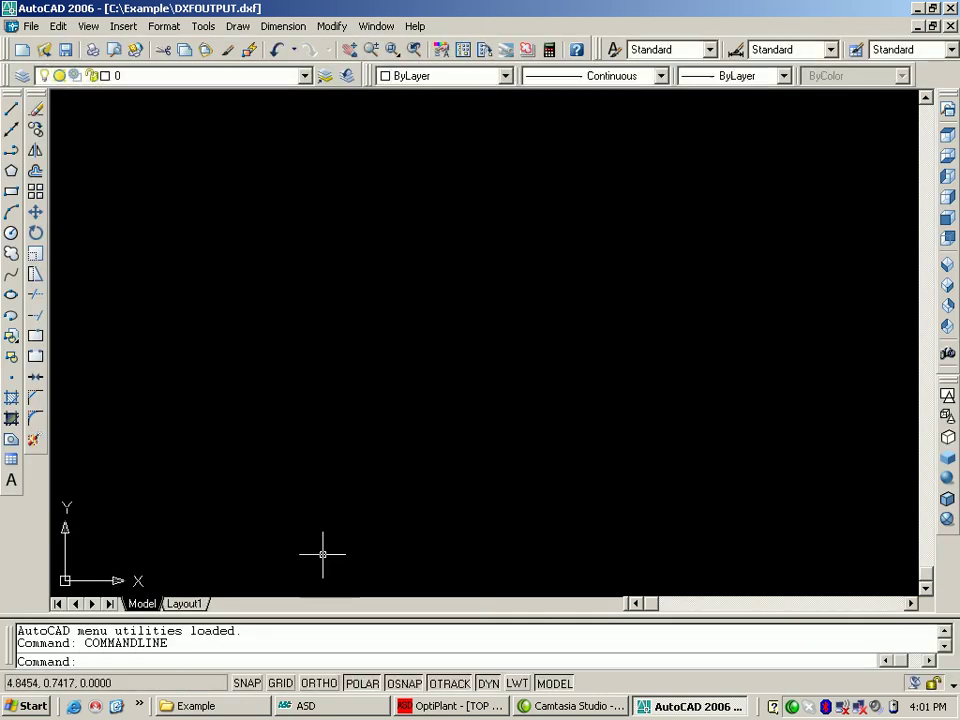
Zoom the DXFOUTPUT drawing to extents and view the plant in southwest isometric
text(z)
key(Return)
text(e)
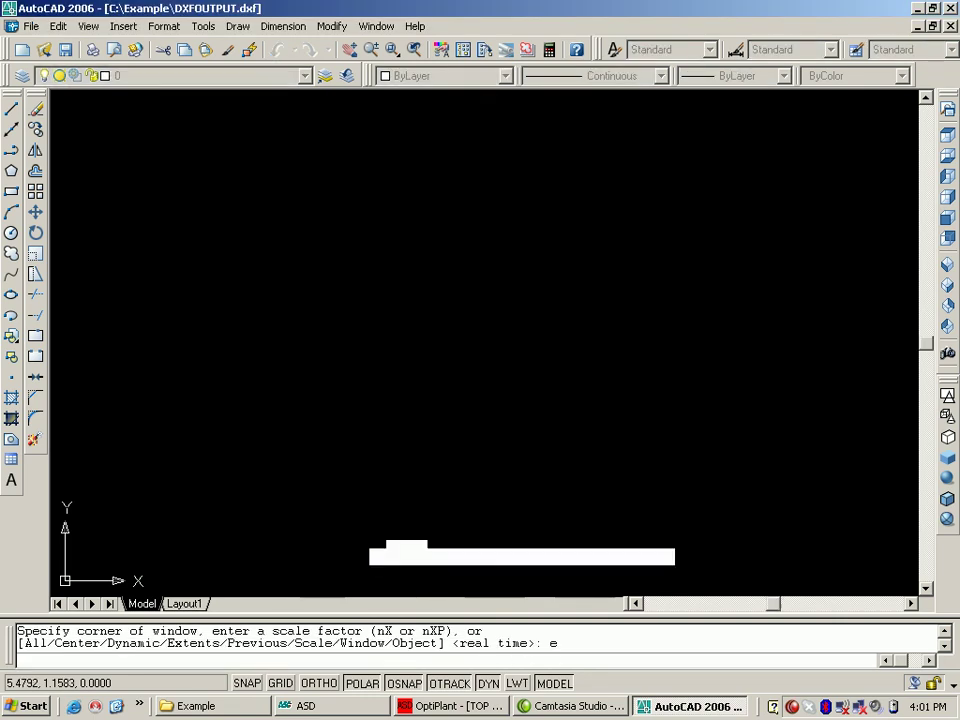
key(Return)
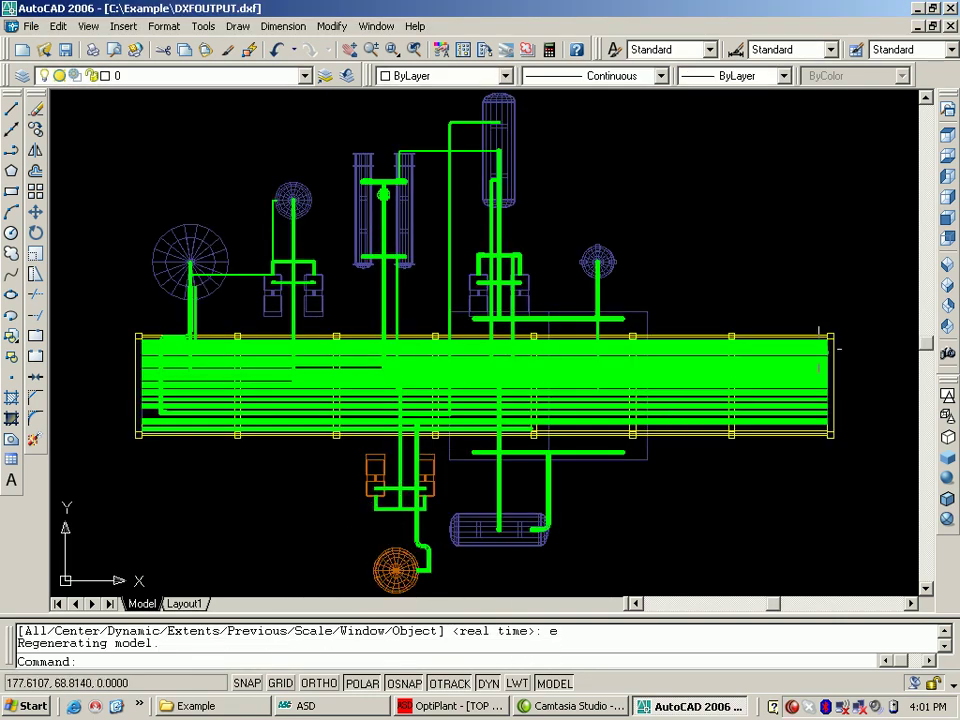
click(946, 265)
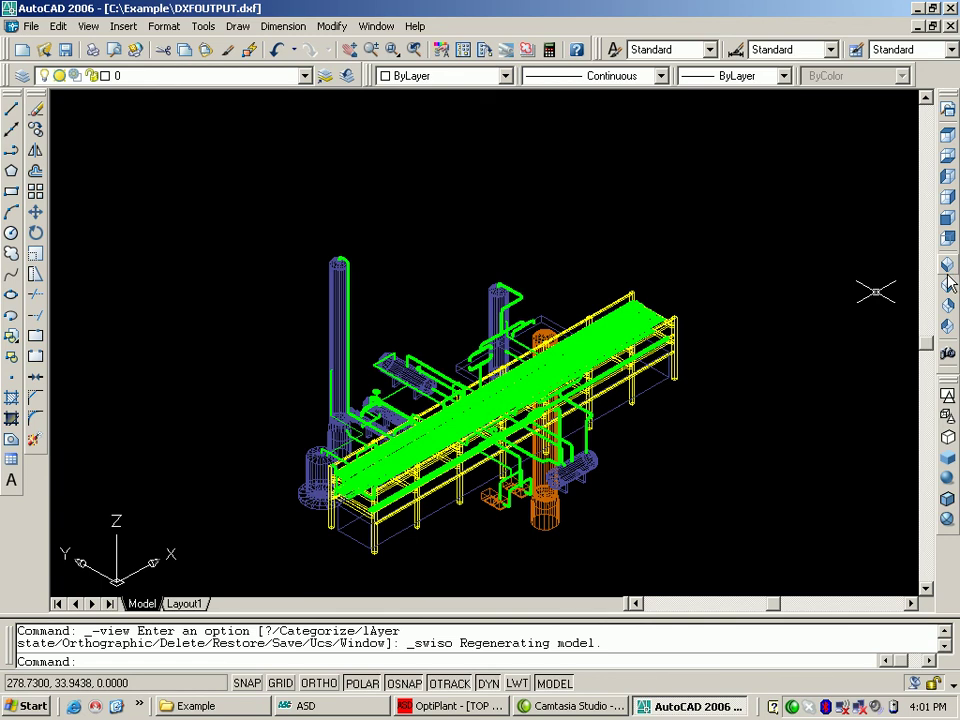
click(949, 478)
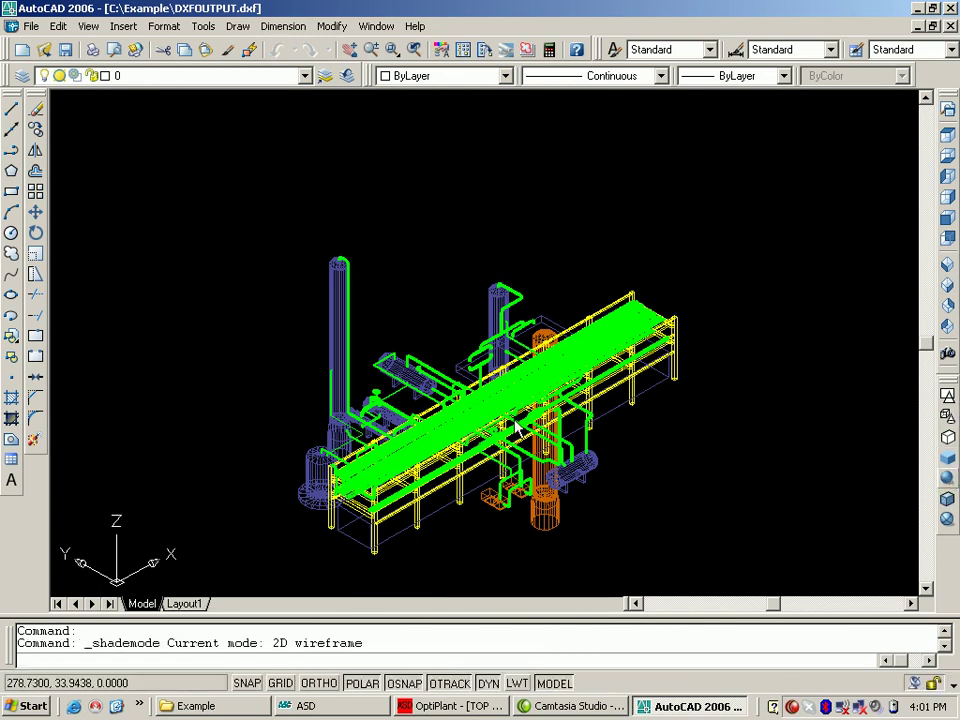
scroll(507, 408, up, 3)
scroll(505, 405, up, 1)
scroll(505, 405, down, 3)
Close AutoCAD without saving the drawing and bring OptiPlant back to the front
click(950, 9)
click(456, 380)
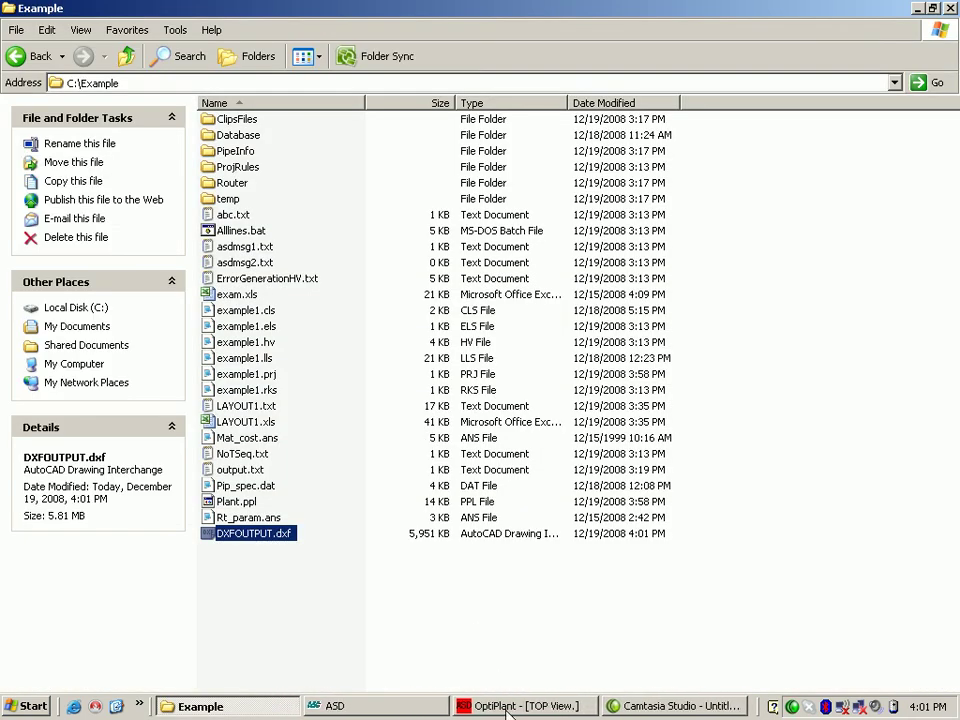
click(507, 708)
click(285, 27)
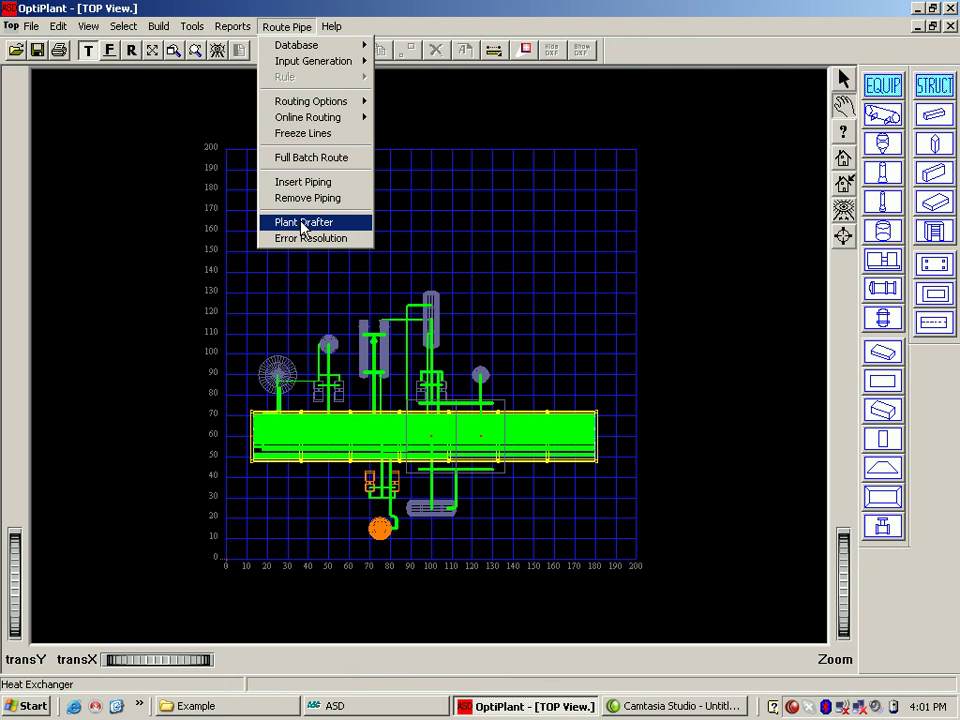
click(406, 264)
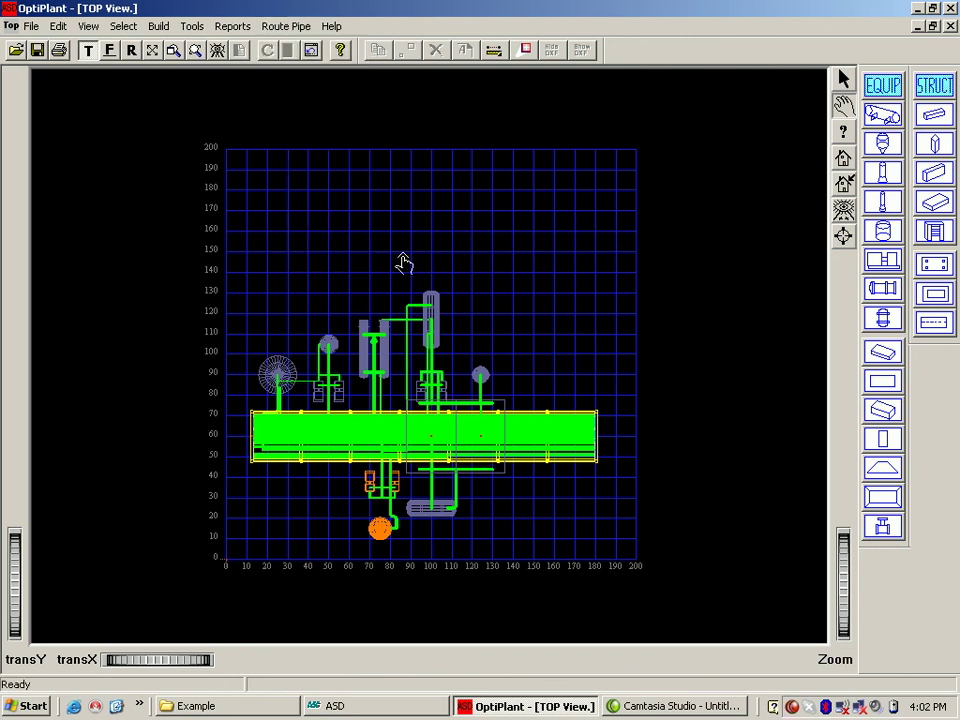